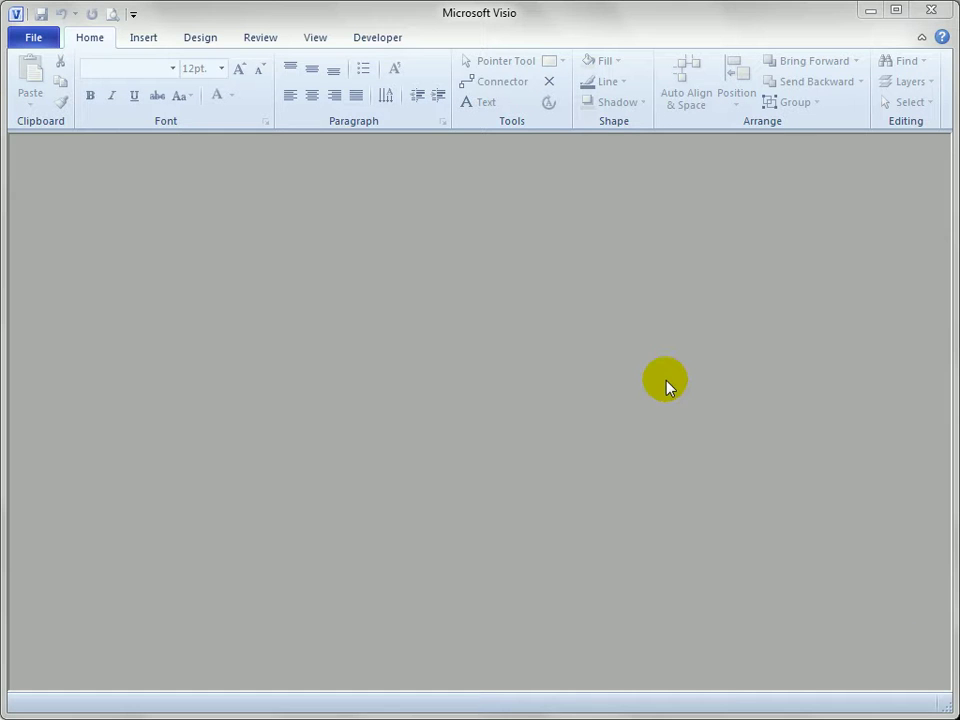
- Start a new blank drawing from the File menu's Blank drawing option
{"action": "left_click", "coordinate": [38, 38]}
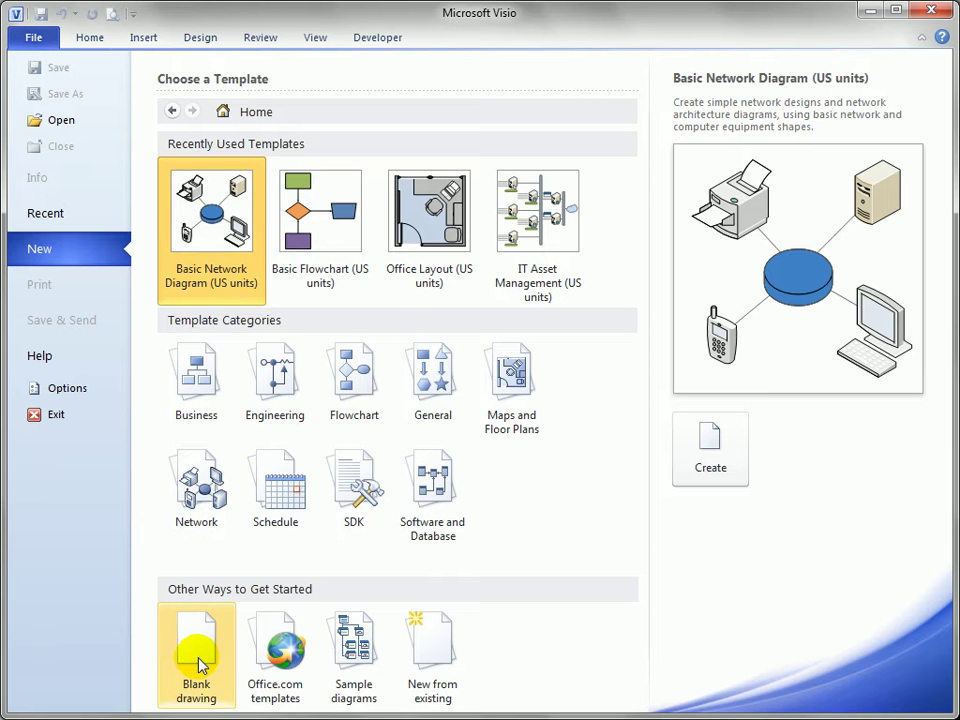
{"action": "double_click", "coordinate": [197, 660]}
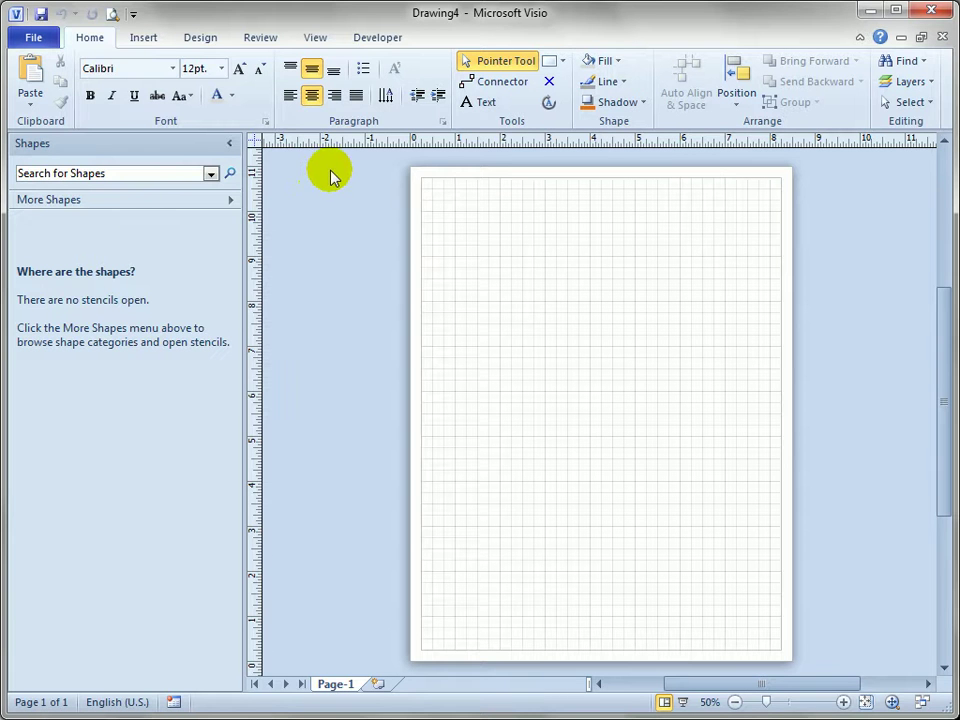
- Hide the rulers, collapse the Shapes pane and zoom the page in to 83%
{"action": "left_click", "coordinate": [309, 37]}
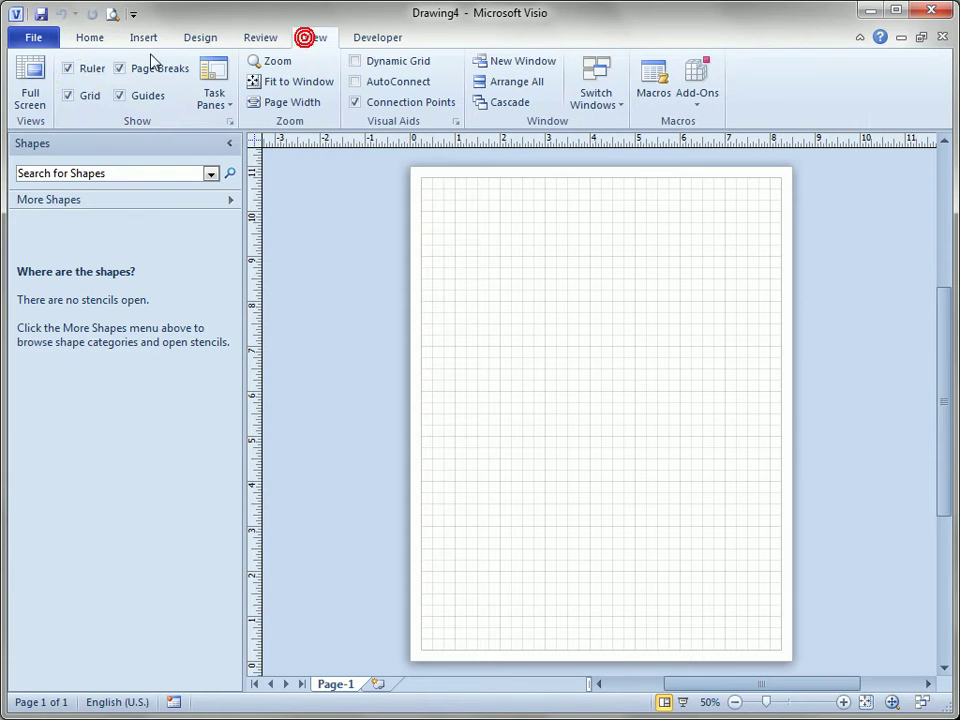
{"action": "left_click", "coordinate": [88, 72]}
{"action": "left_click", "coordinate": [229, 143]}
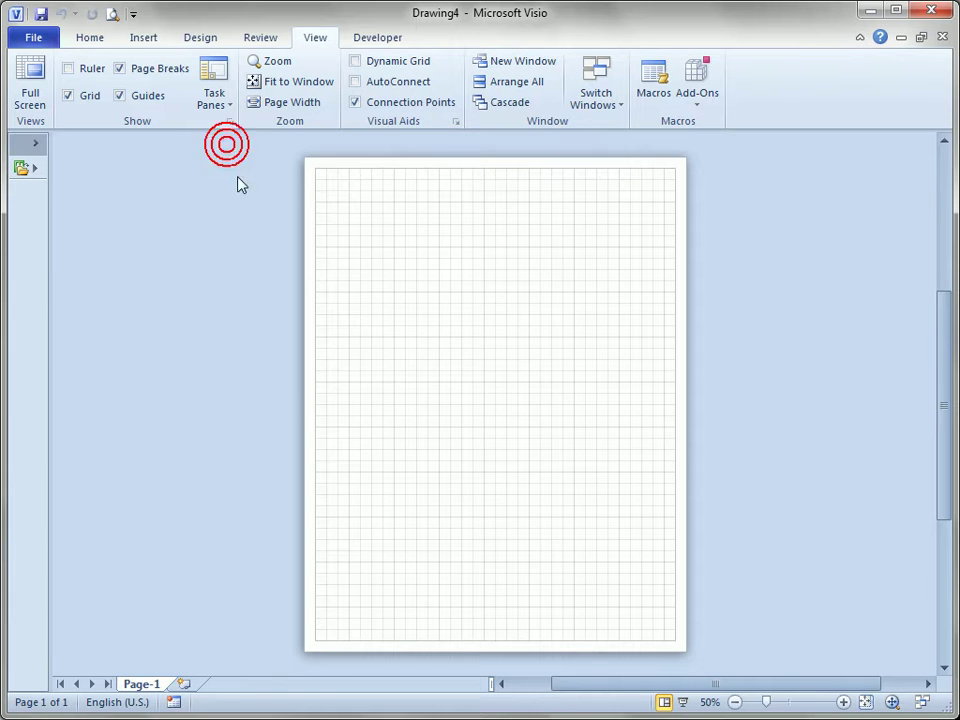
{"action": "left_click", "coordinate": [407, 208], "text": "ctrl+shift"}
{"action": "left_click", "coordinate": [406, 201], "text": "ctrl+shift"}
{"action": "left_click", "coordinate": [90, 37]}
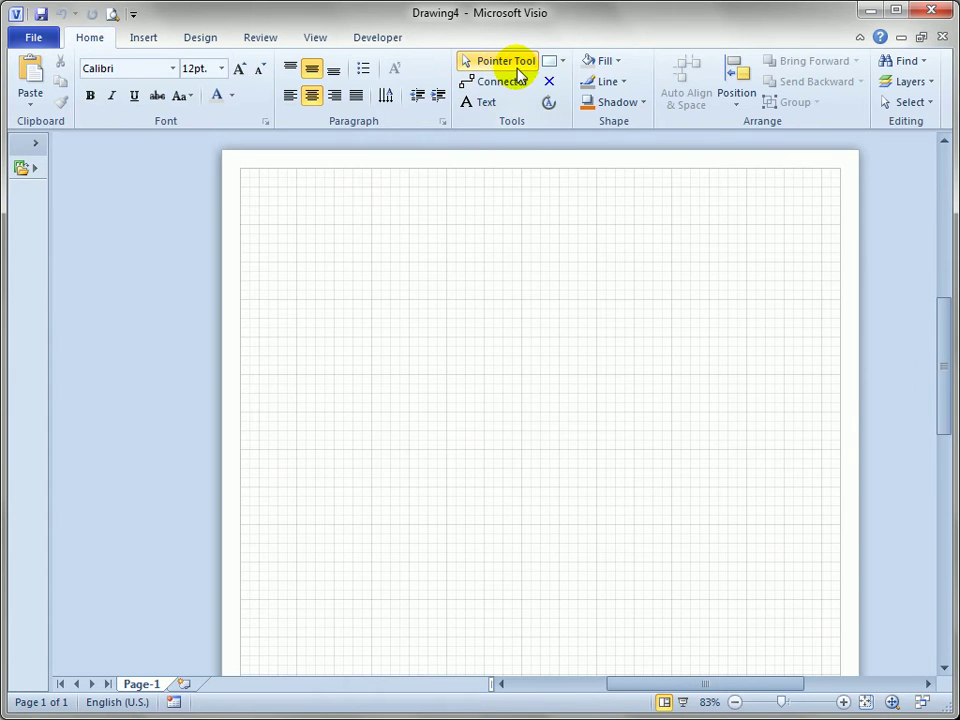
- Draw a 1.25 x 0.75 in rectangle near the page's top-left with the Rectangle tool
{"action": "left_click", "coordinate": [548, 66]}
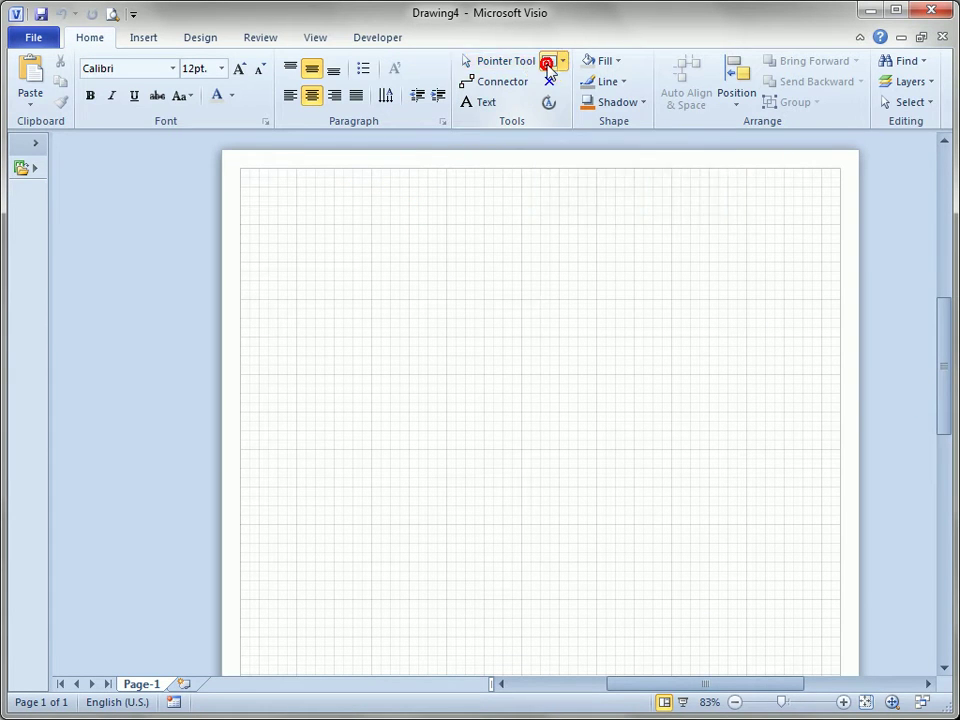
{"action": "left_click_drag", "start_coordinate": [296, 225], "coordinate": [389, 279]}
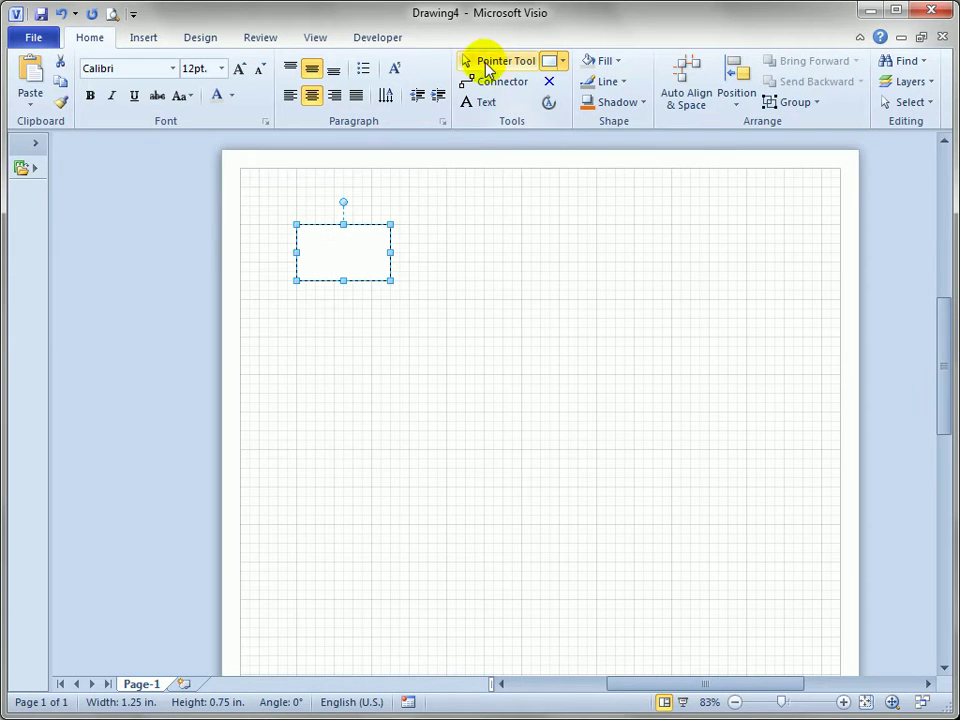
{"action": "left_click", "coordinate": [484, 61]}
{"action": "left_click", "coordinate": [486, 274]}
- Duplicate the rectangle twice, placing each copy flush against the previous one's right edge
{"action": "left_click", "coordinate": [346, 256]}
{"action": "left_click", "coordinate": [33, 103]}
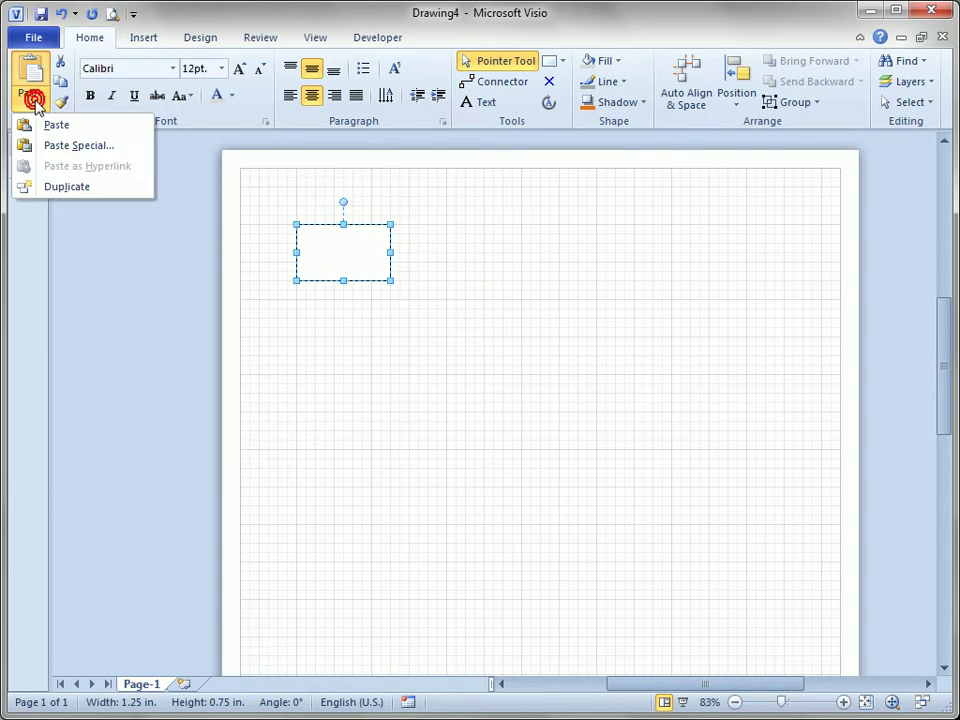
{"action": "left_click", "coordinate": [80, 190]}
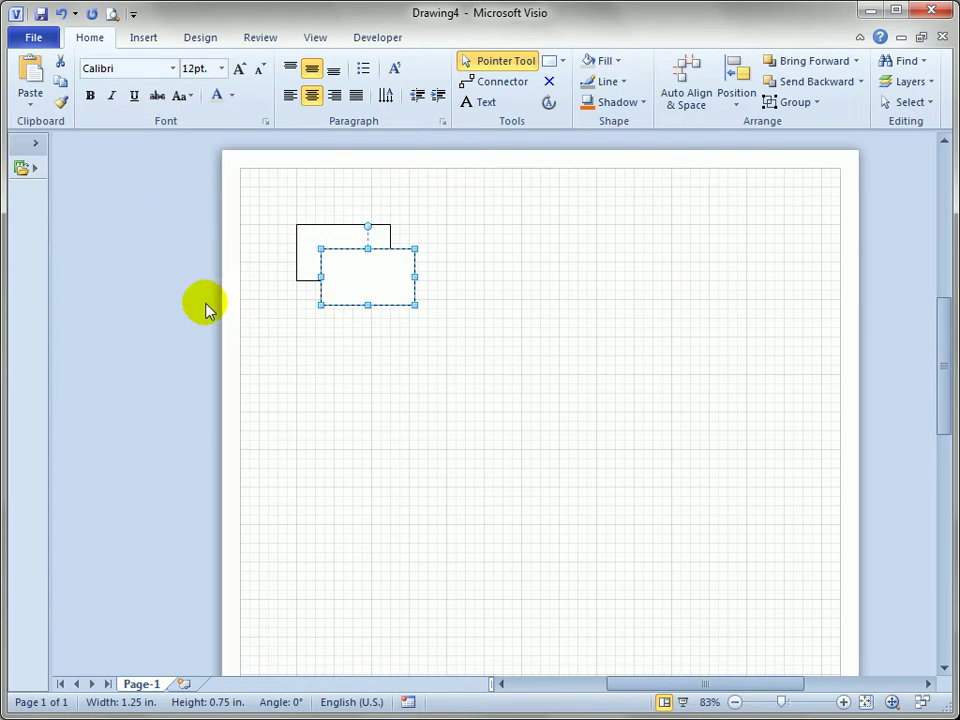
{"action": "left_click_drag", "start_coordinate": [364, 281], "coordinate": [426, 253]}
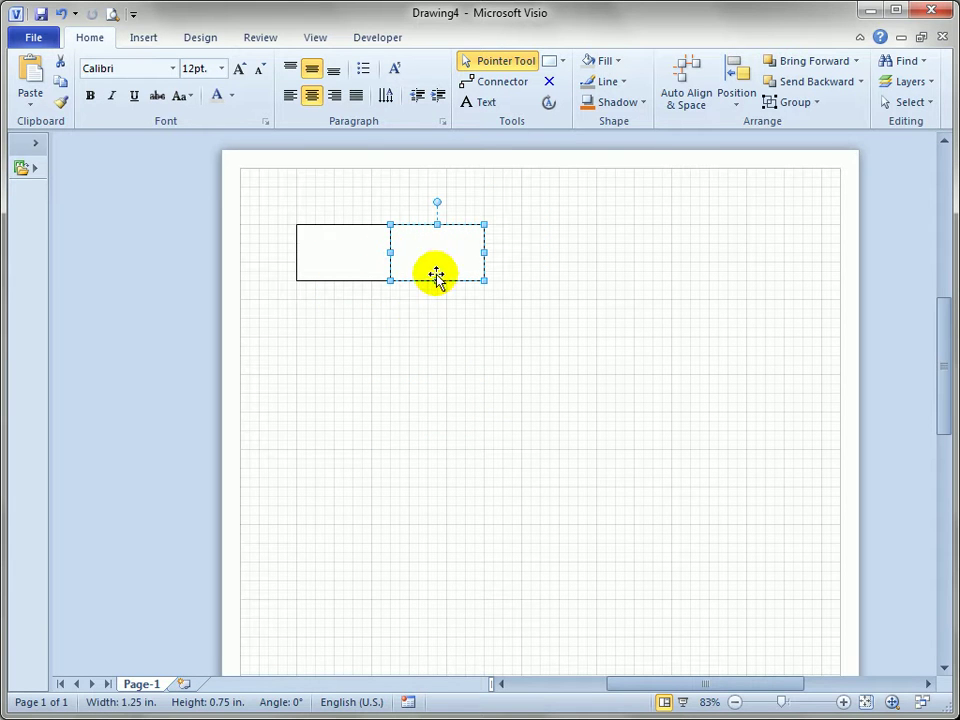
{"action": "left_click", "coordinate": [16, 100]}
{"action": "left_click", "coordinate": [86, 188]}
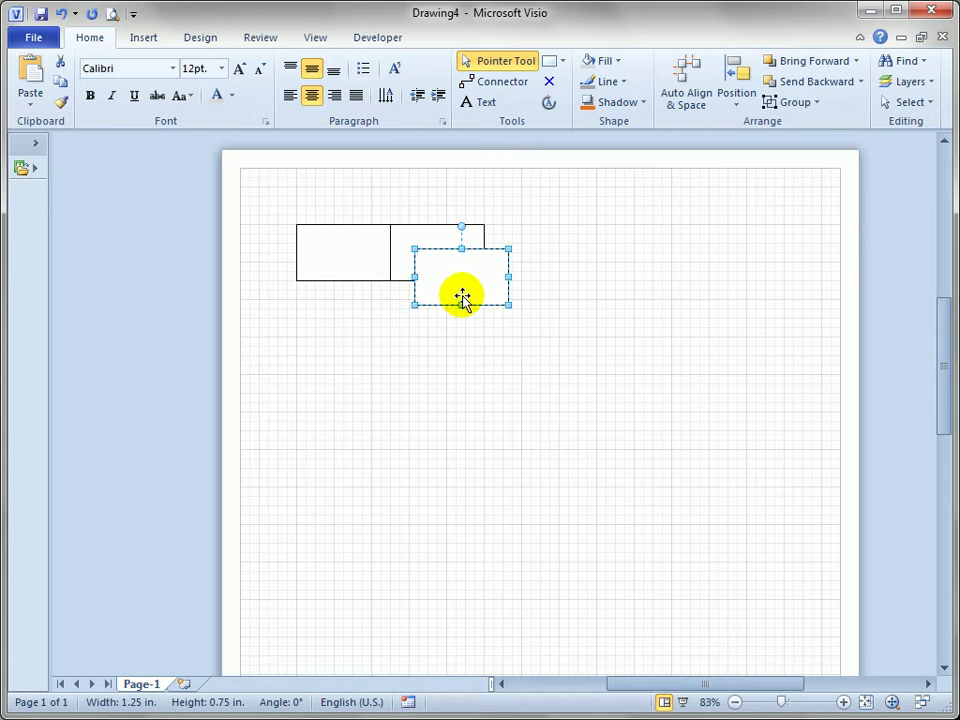
{"action": "left_click_drag", "start_coordinate": [463, 292], "coordinate": [522, 261]}
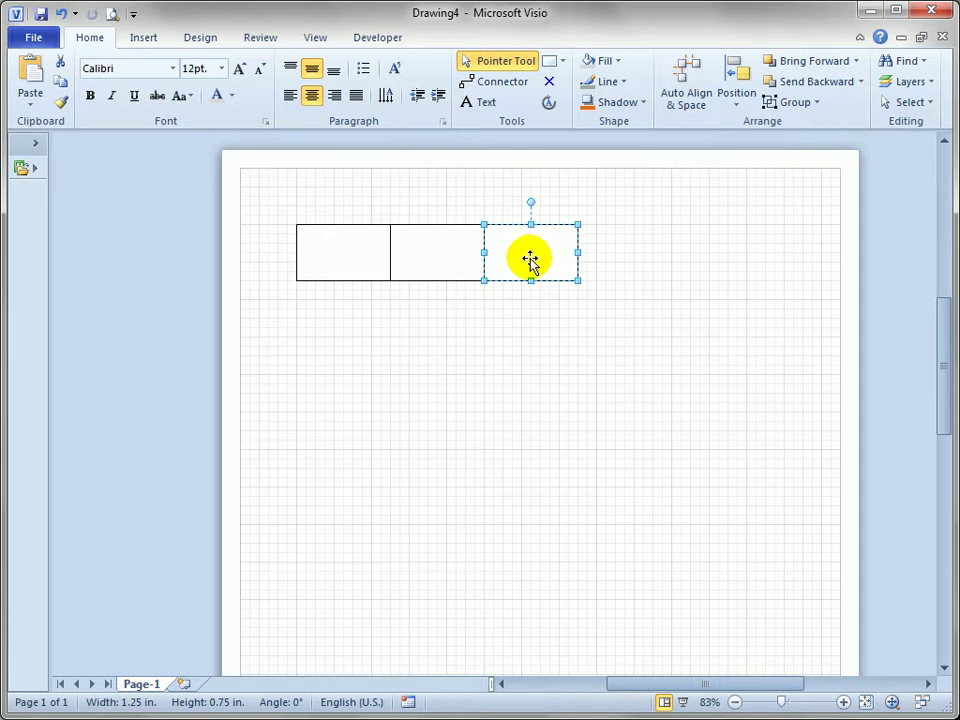
- Ctrl-drag a fourth rectangle and Repeat Duplicate twice, then select the last five
{"action": "left_click", "coordinate": [526, 308]}
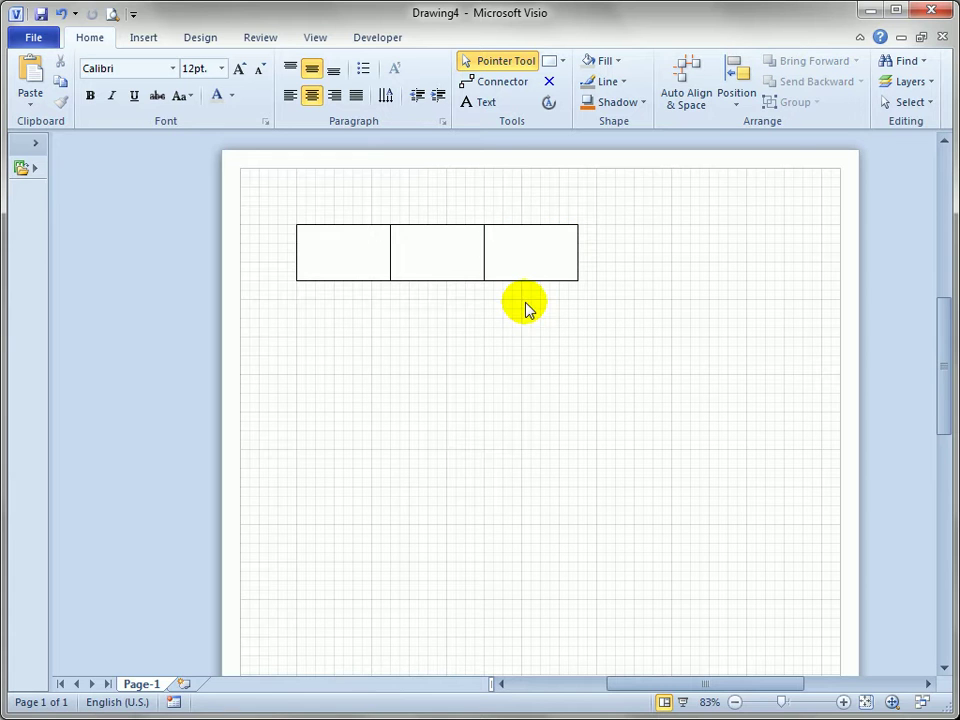
{"action": "left_click", "coordinate": [520, 262]}
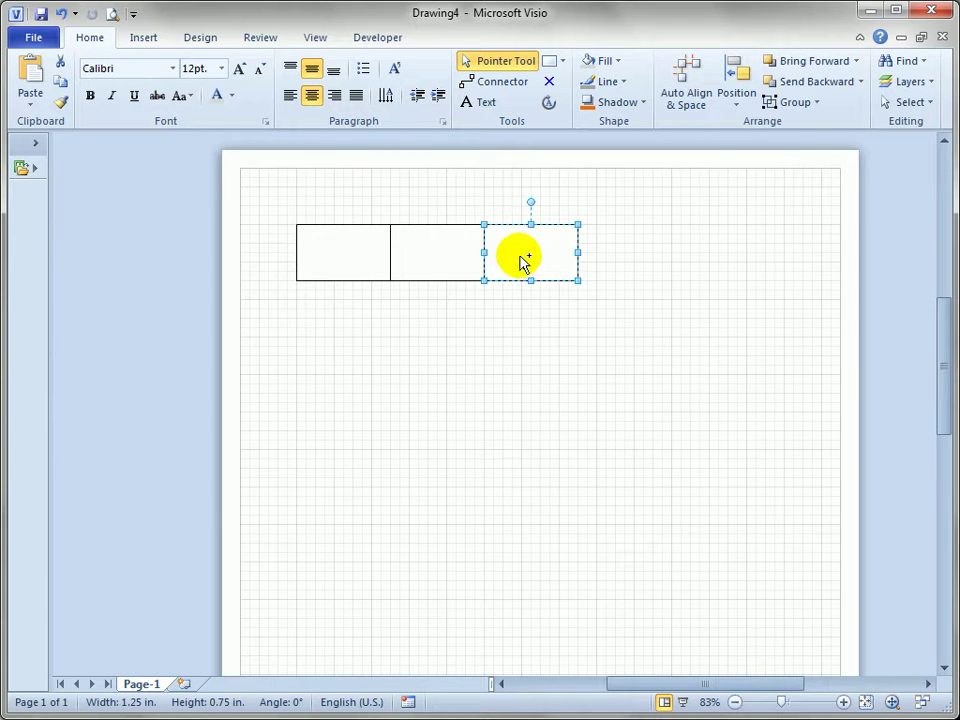
{"action": "left_click_drag", "start_coordinate": [520, 260], "coordinate": [616, 256]}
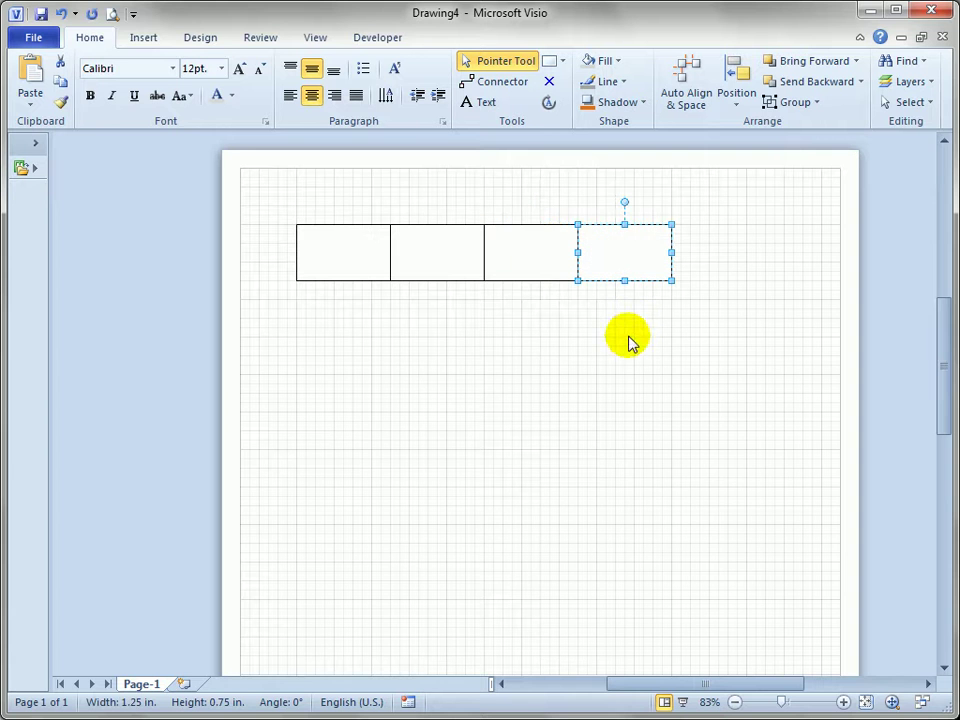
{"action": "left_click", "coordinate": [91, 15]}
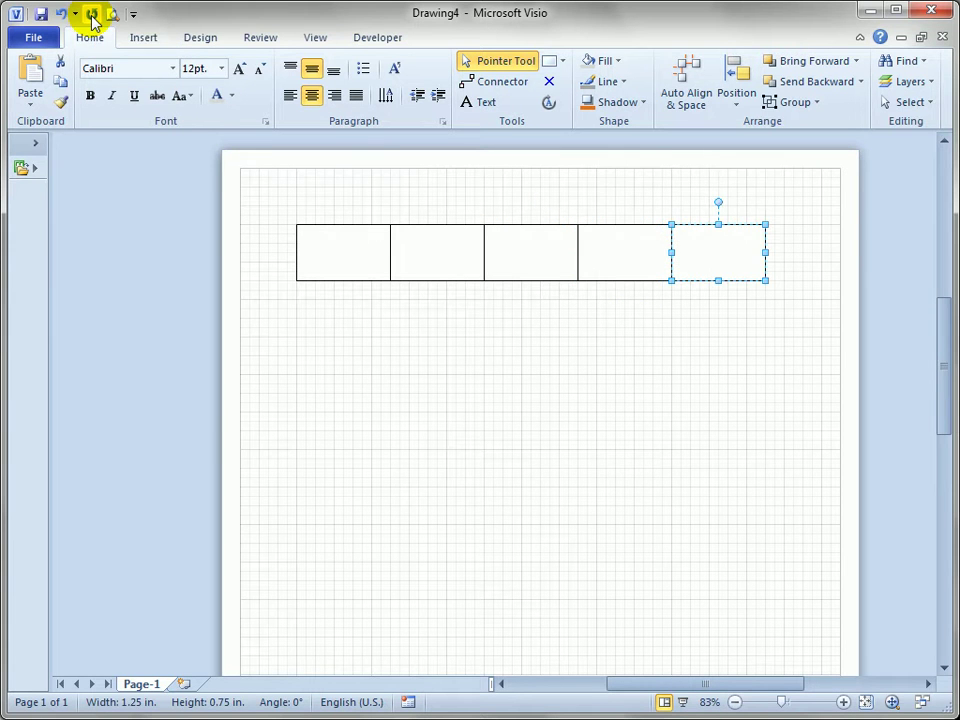
{"action": "left_click", "coordinate": [91, 15]}
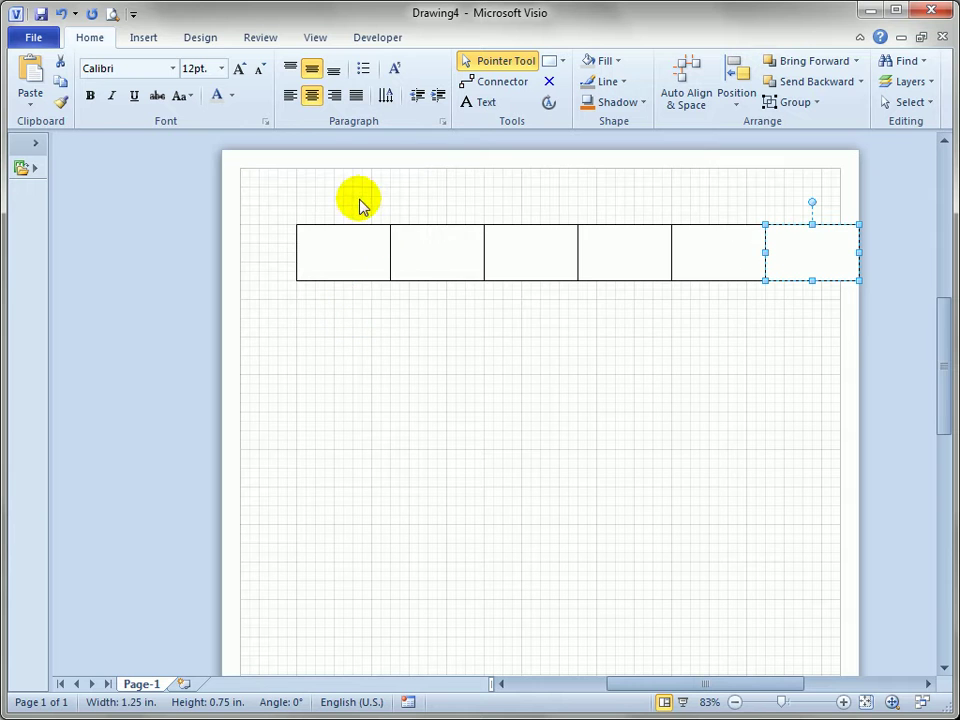
{"action": "left_click_drag", "start_coordinate": [360, 195], "coordinate": [852, 318]}
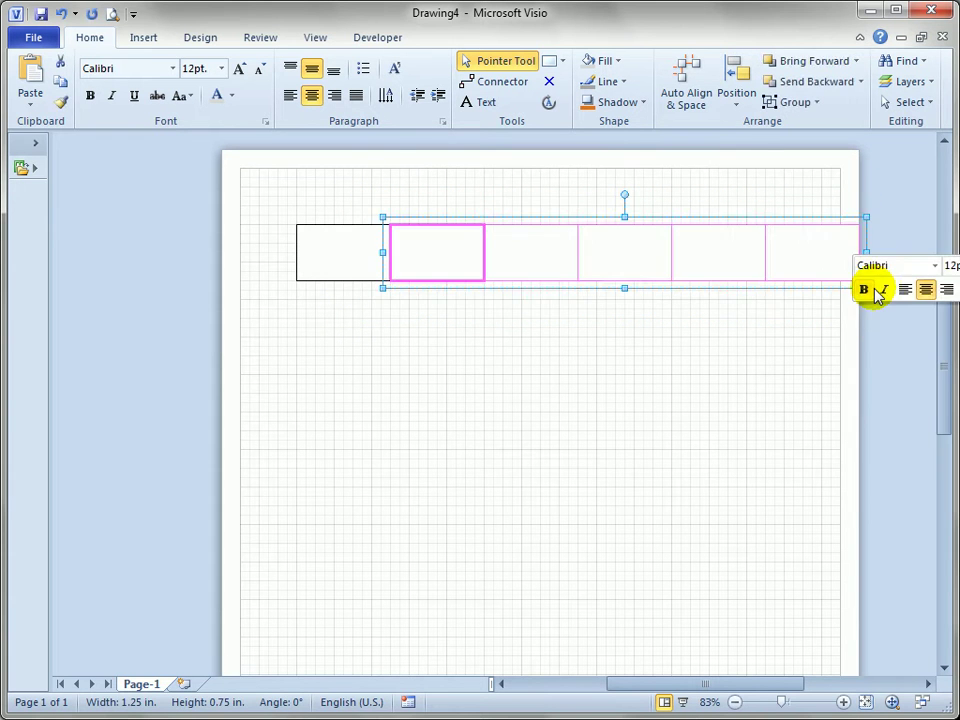
- Delete the five copies, rebuild the six-rectangle row with a copy plus F4, and shift it left
{"action": "key", "text": "Delete"}
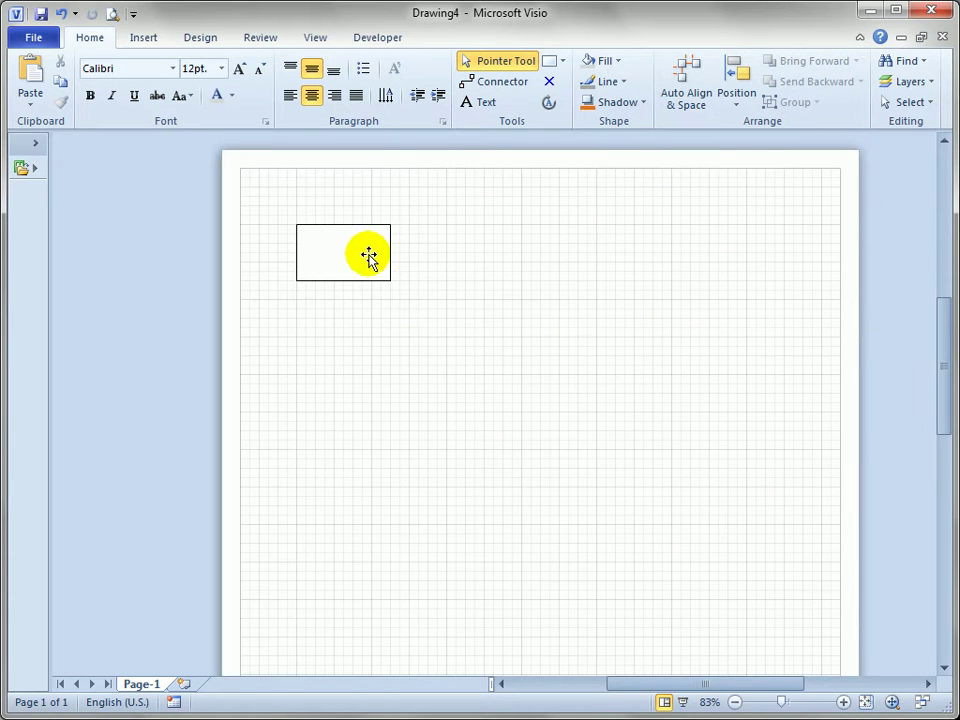
{"action": "left_click", "coordinate": [364, 255]}
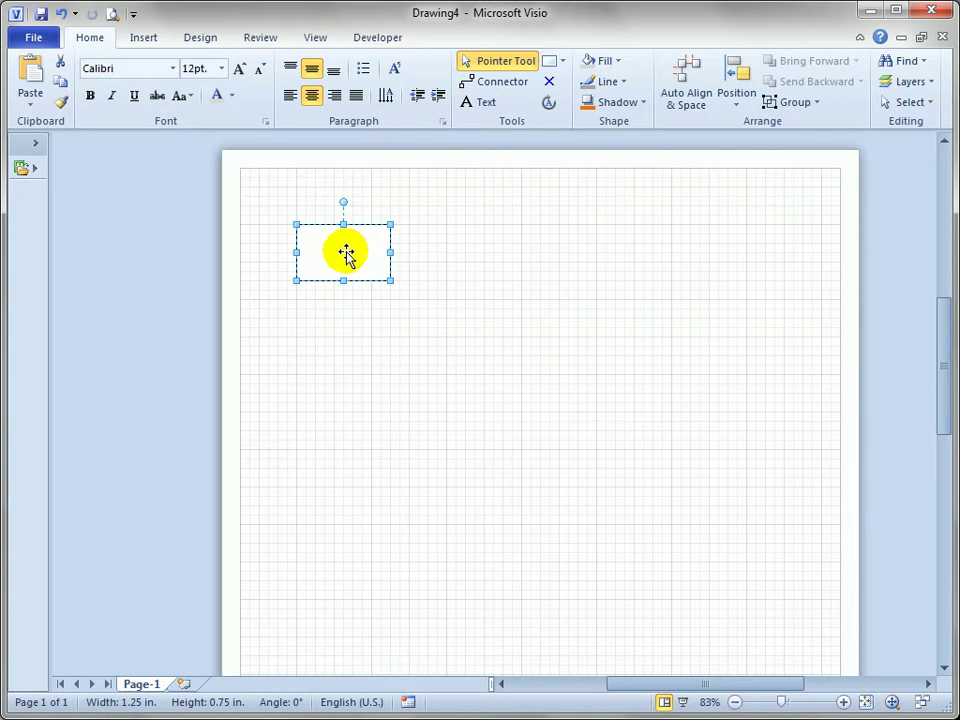
{"action": "left_click_drag", "start_coordinate": [346, 257], "coordinate": [486, 314]}
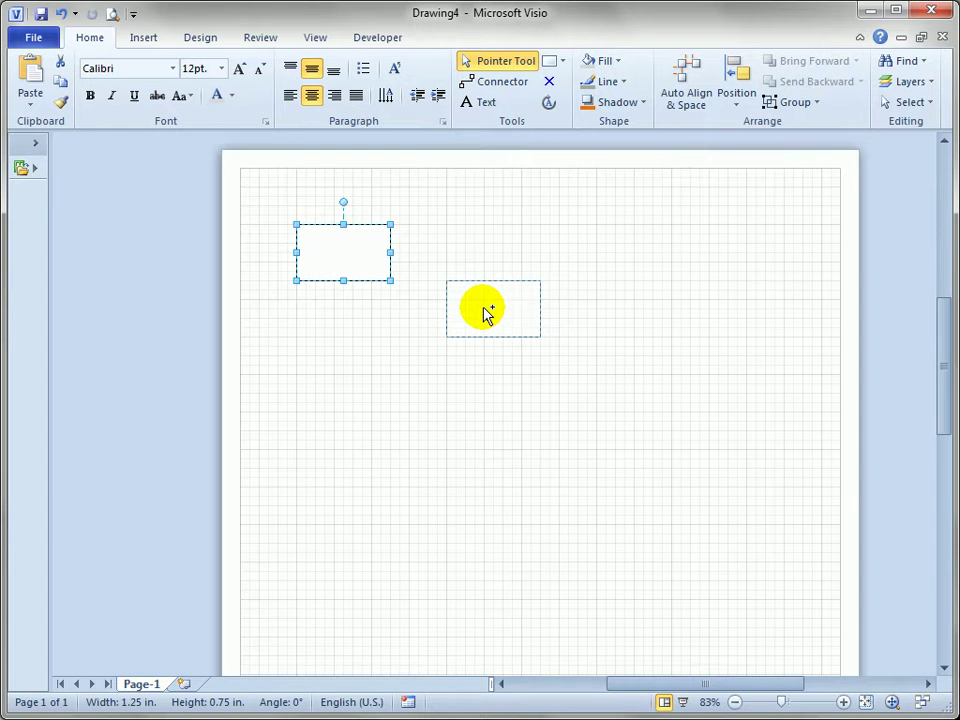
{"action": "left_click_drag", "start_coordinate": [486, 314], "coordinate": [432, 266]}
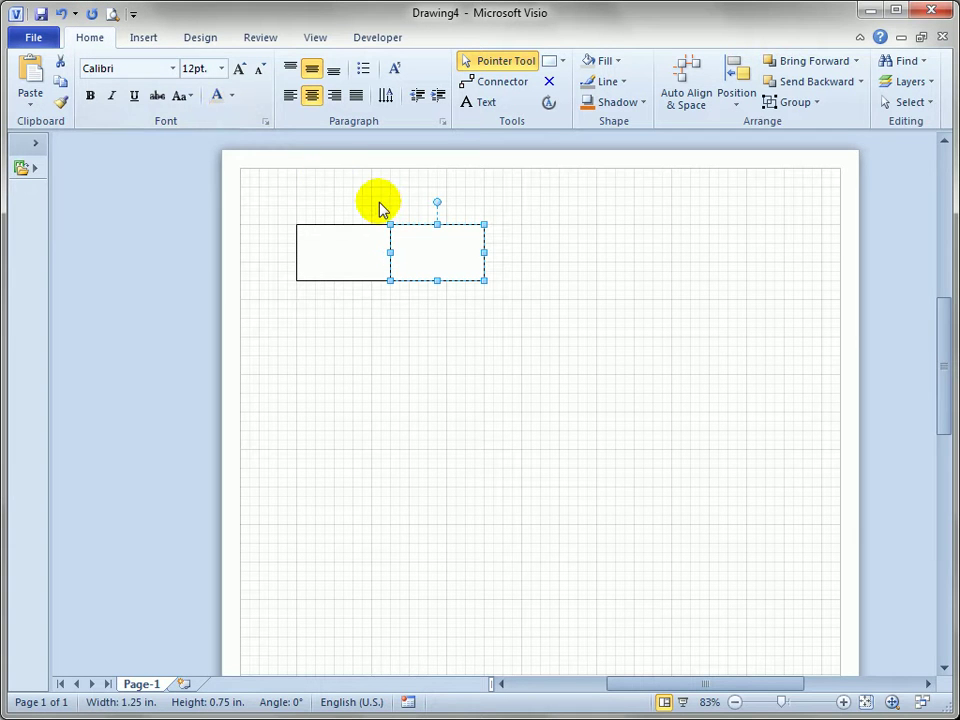
{"action": "key", "text": "F4"}
{"action": "key", "text": "F4"}
{"action": "key", "text": "F4"}
{"action": "key", "text": "F4"}
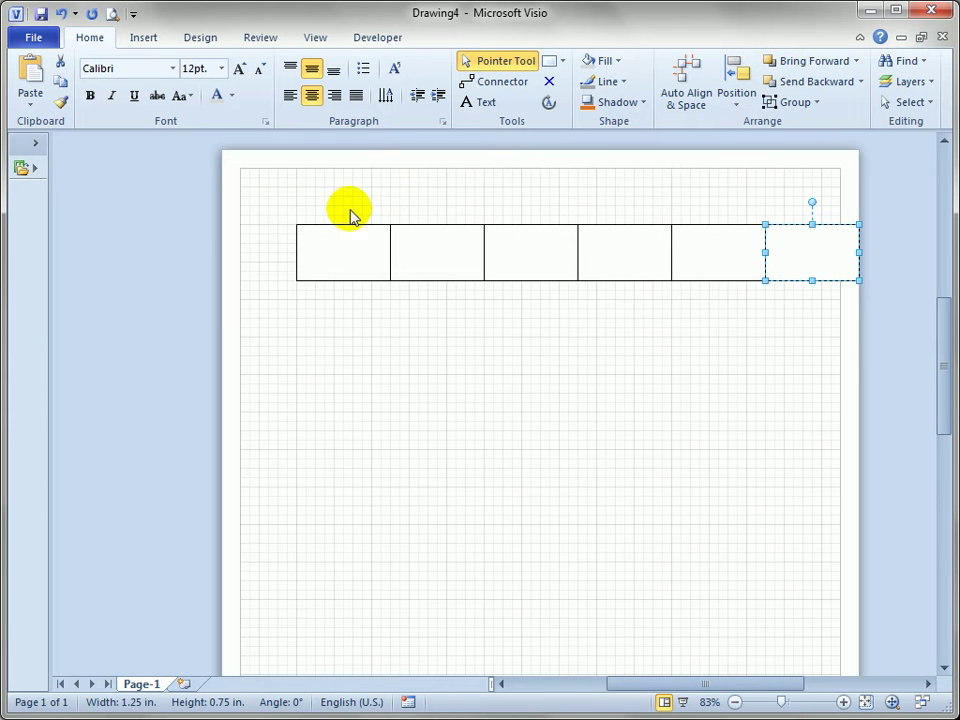
{"action": "left_click_drag", "start_coordinate": [259, 208], "coordinate": [872, 309]}
{"action": "left_click_drag", "start_coordinate": [345, 253], "coordinate": [307, 256]}
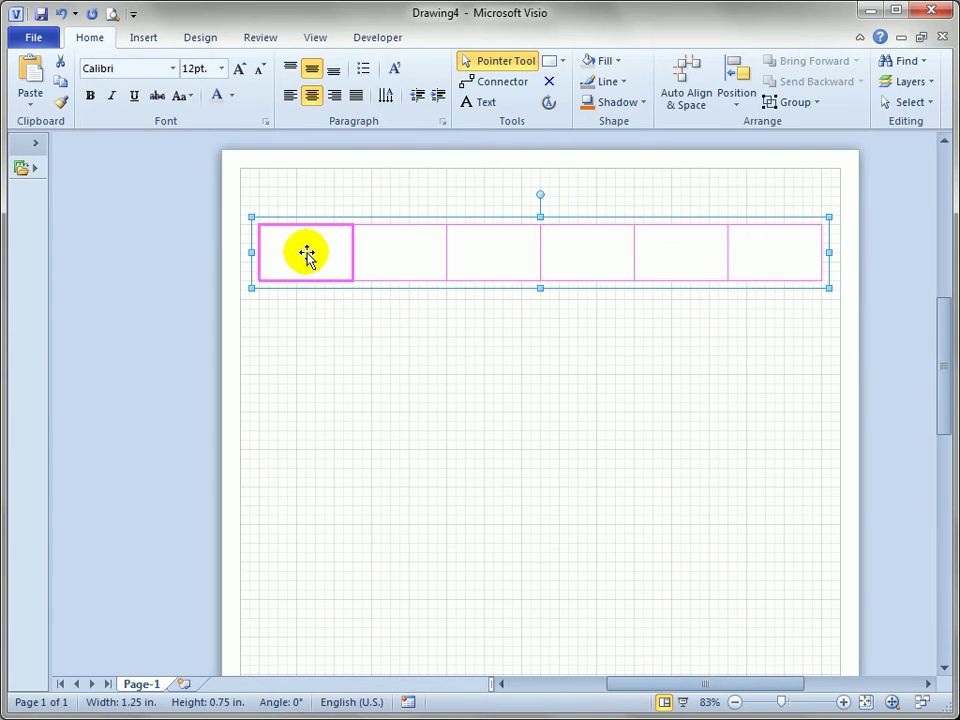
- Try copying the first rectangle downward with F4, then delete the stacked copies
{"action": "left_click", "coordinate": [341, 330]}
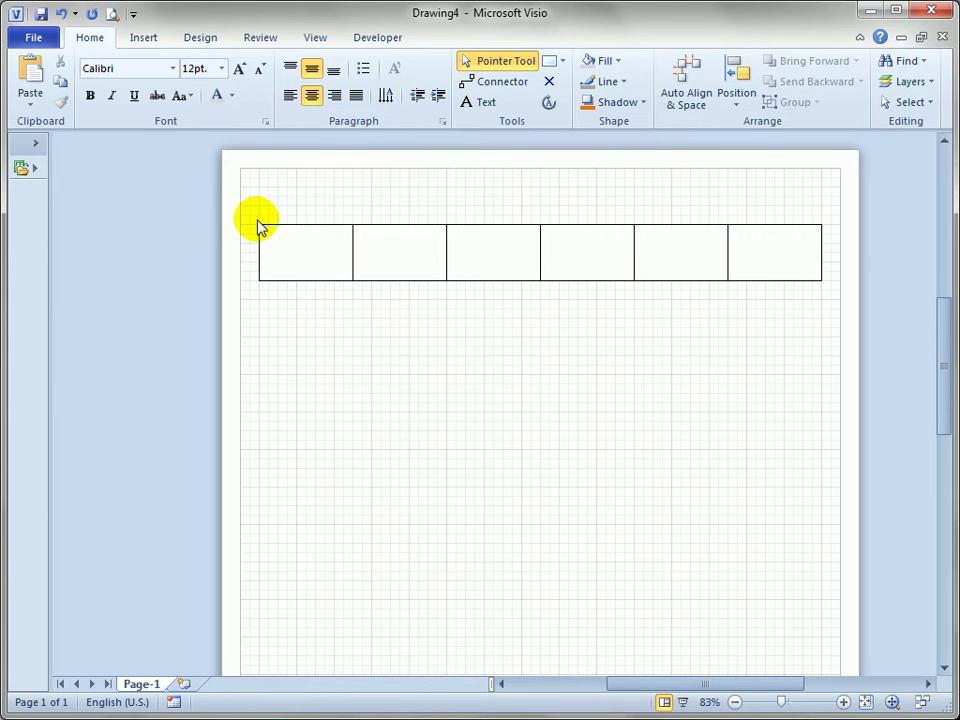
{"action": "left_click", "coordinate": [303, 243]}
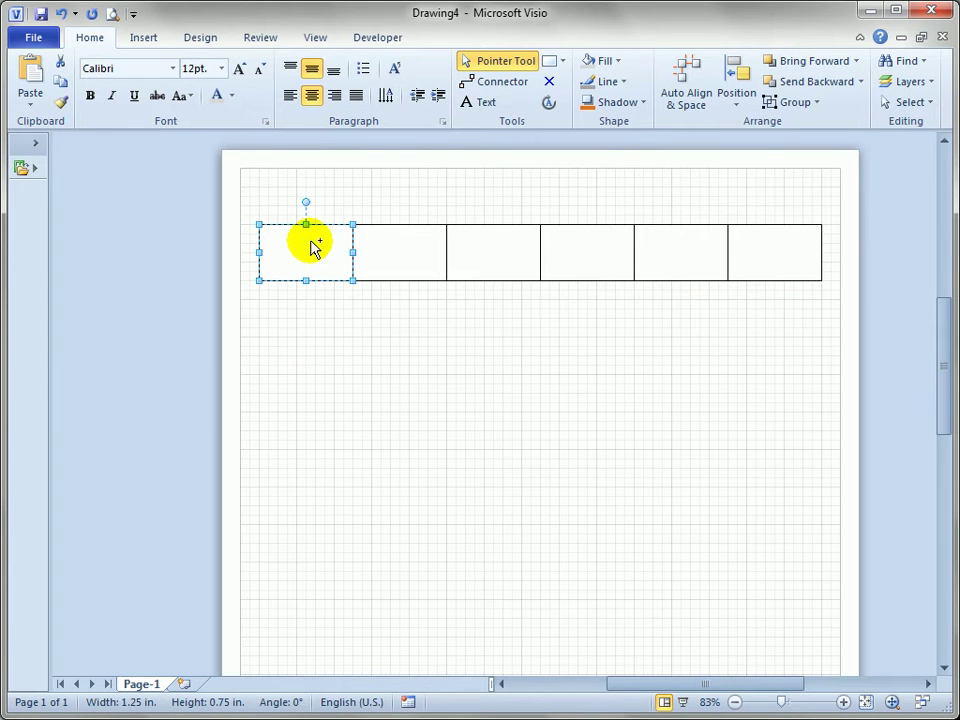
{"action": "left_click_drag", "start_coordinate": [311, 245], "coordinate": [314, 305]}
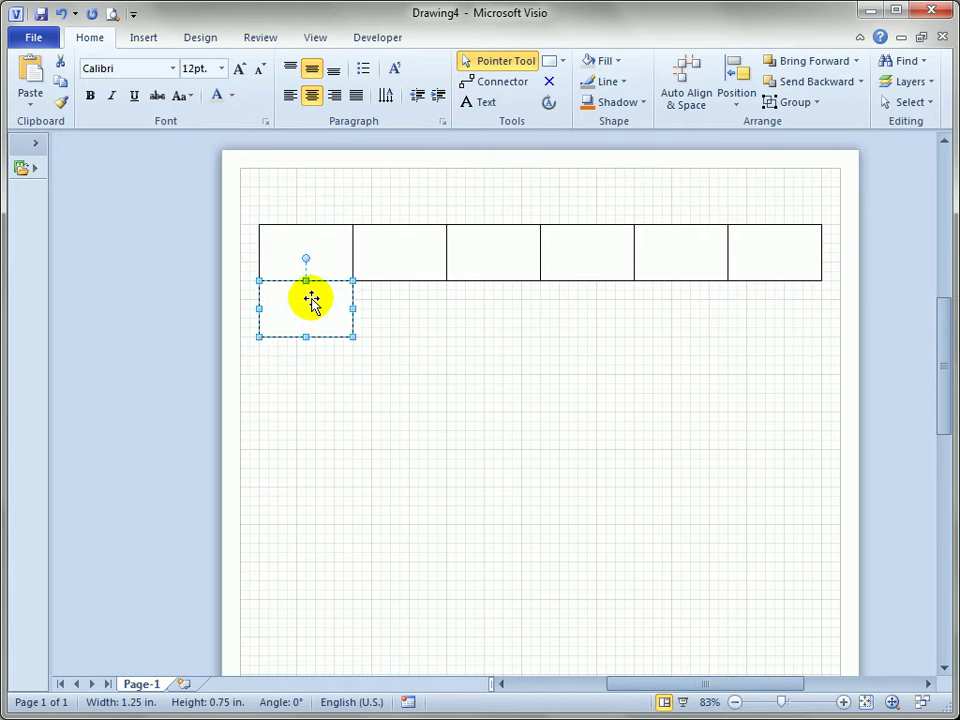
{"action": "key", "text": "F4"}
{"action": "key", "text": "F4"}
{"action": "key", "text": "F4"}
{"action": "left_click", "coordinate": [431, 551]}
{"action": "left_click_drag", "start_coordinate": [151, 274], "coordinate": [465, 559]}
{"action": "key", "text": "Delete"}
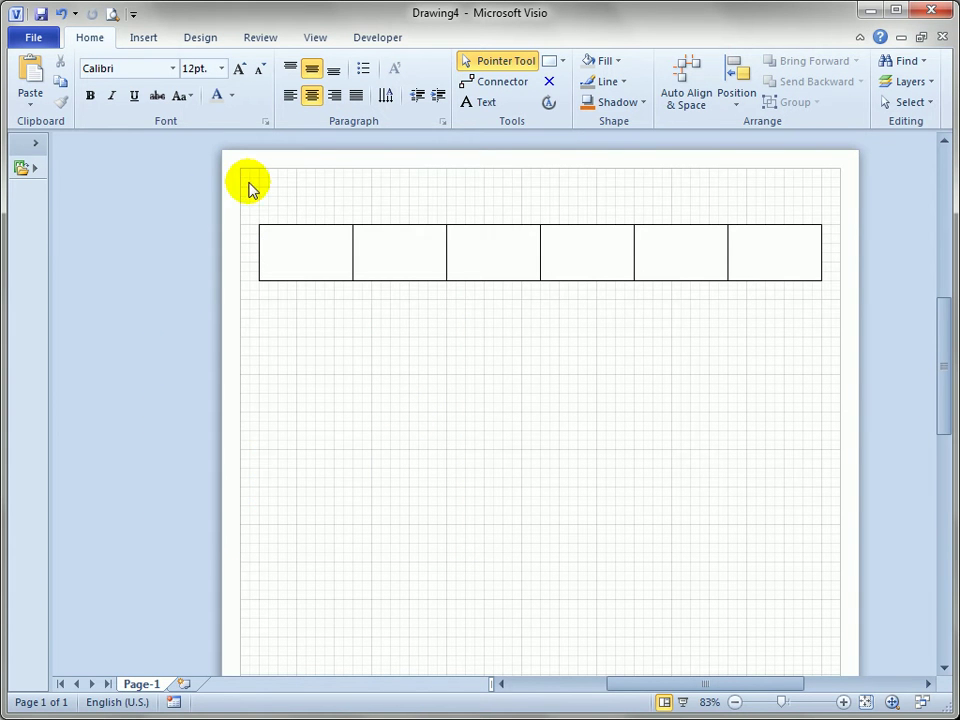
- Copy the whole top row directly below it and repeat with Ctrl+D to stack the rows
{"action": "left_click_drag", "start_coordinate": [247, 201], "coordinate": [835, 297]}
{"action": "left_click_drag", "start_coordinate": [317, 257], "coordinate": [320, 318]}
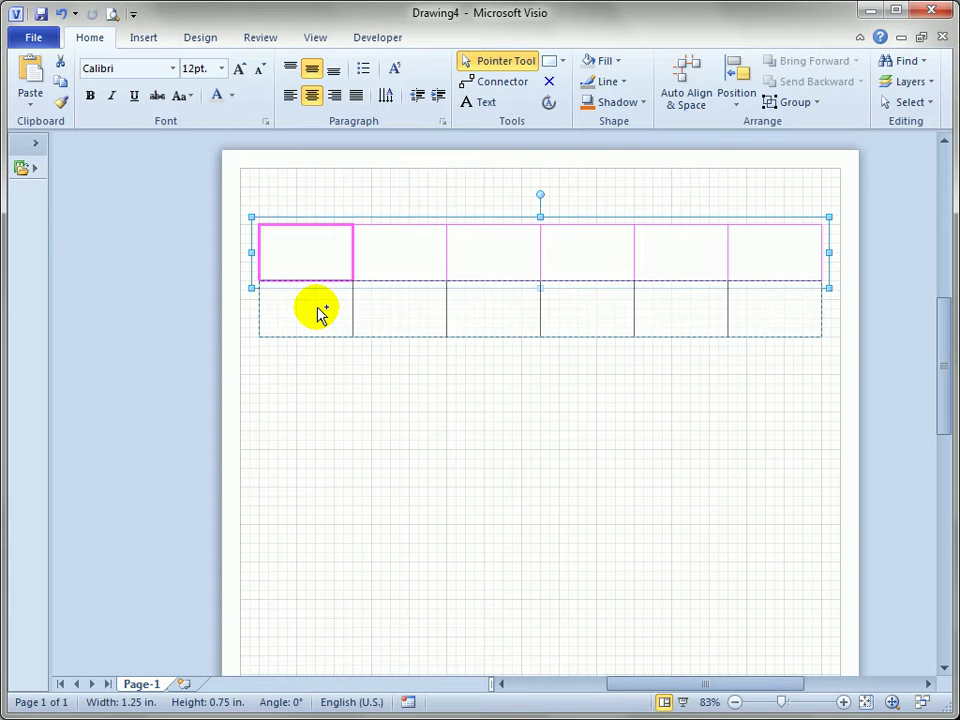
{"action": "left_click_drag", "start_coordinate": [317, 311], "coordinate": [322, 318]}
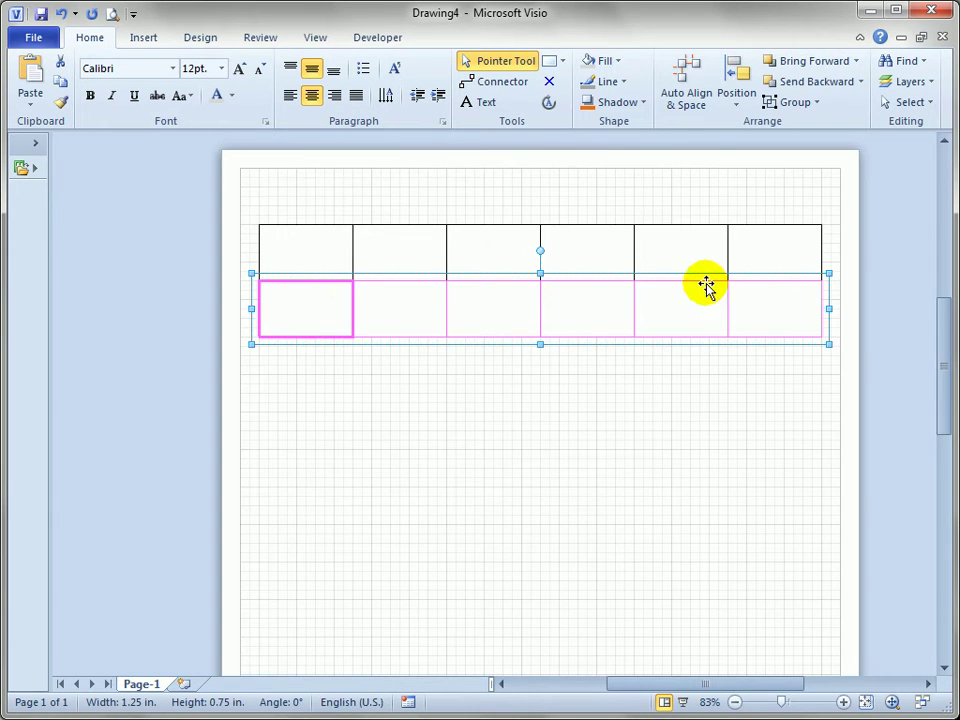
{"action": "key", "text": "ctrl+d"}
{"action": "key", "text": "ctrl+d"}
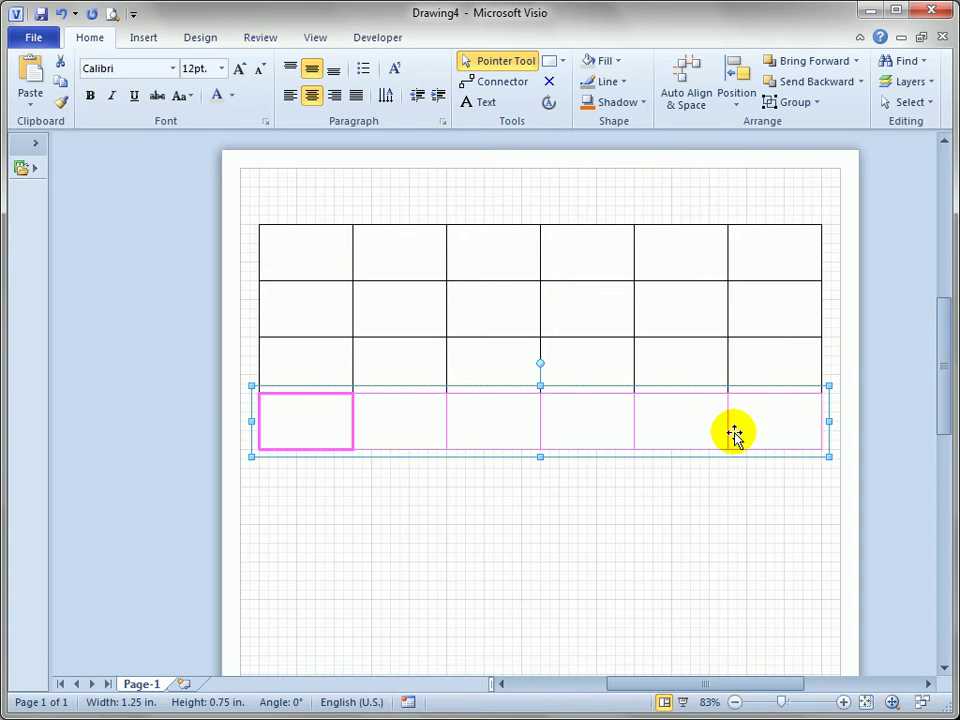
{"action": "key", "text": "ctrl+d"}
{"action": "key", "text": "ctrl+d"}
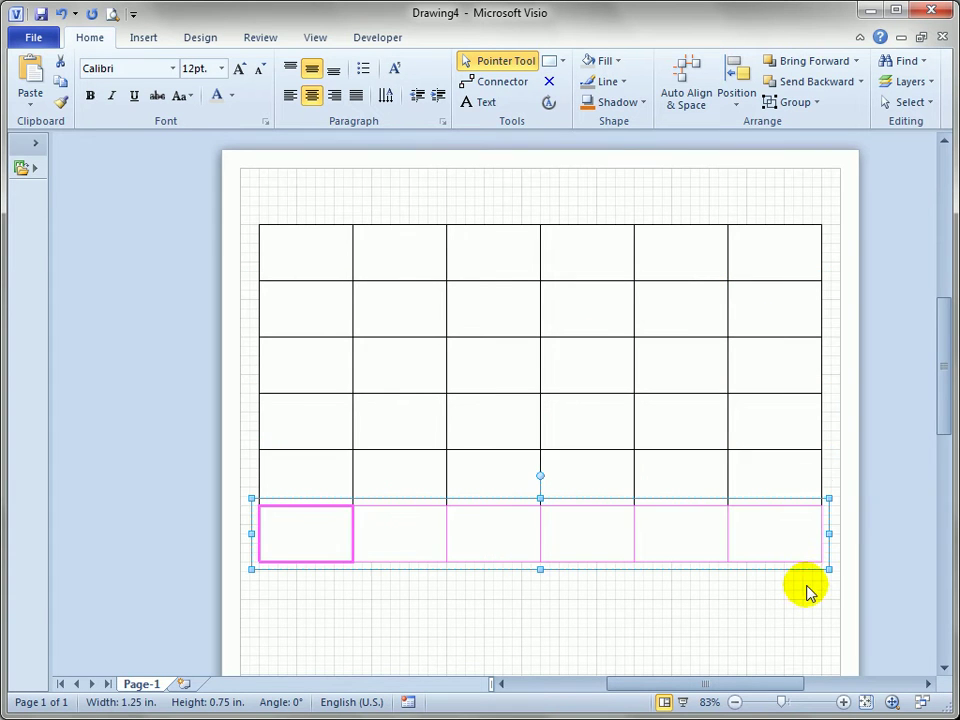
{"action": "left_click", "coordinate": [238, 196]}
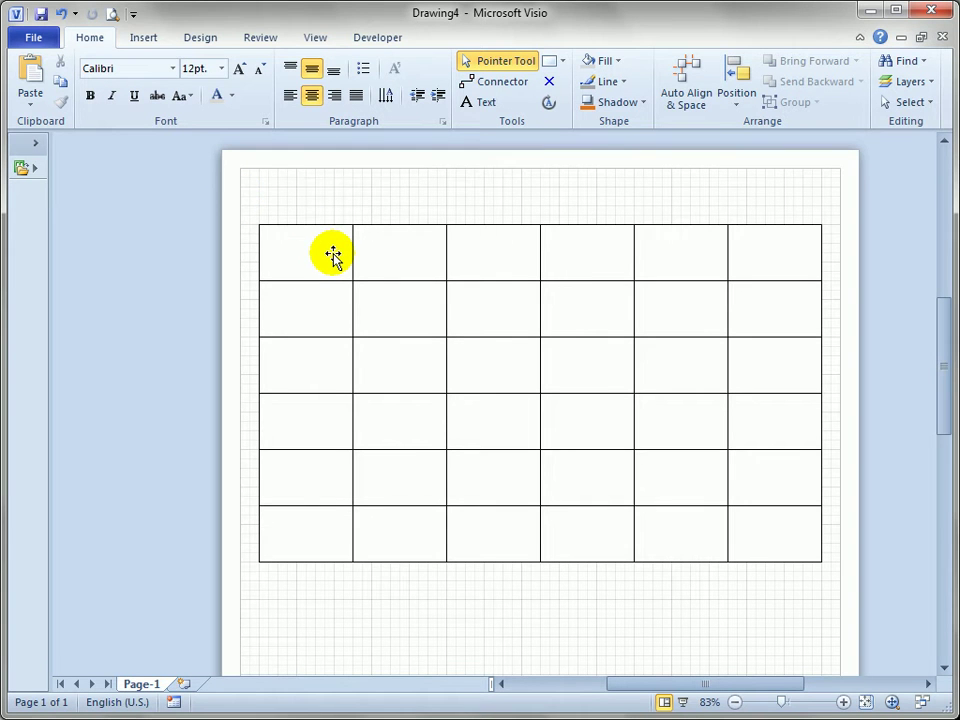
- Resize the selected grid to 3 in tall at full width so each cell is 1.25 x 0.5 in
{"action": "left_click_drag", "start_coordinate": [242, 204], "coordinate": [848, 565]}
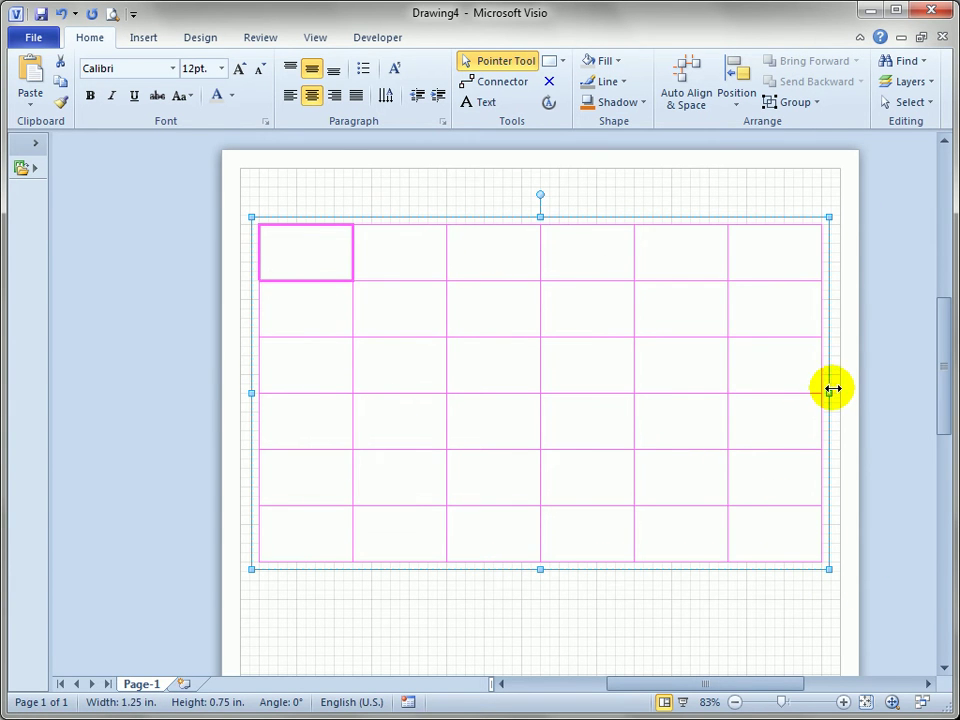
{"action": "left_click_drag", "start_coordinate": [829, 392], "coordinate": [669, 403]}
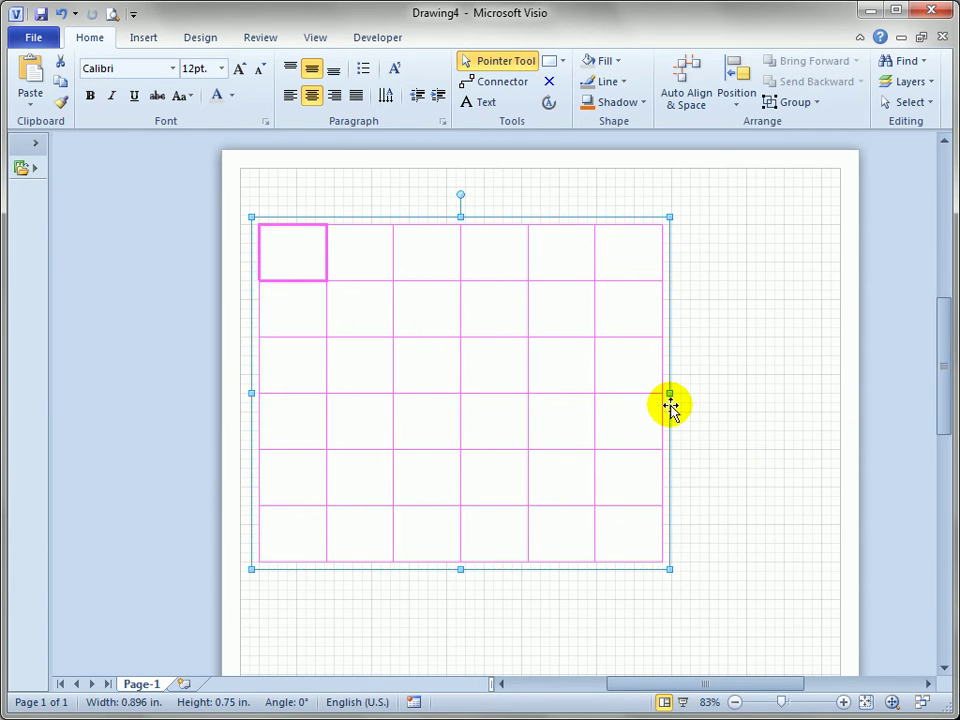
{"action": "left_click_drag", "start_coordinate": [460, 566], "coordinate": [450, 380]}
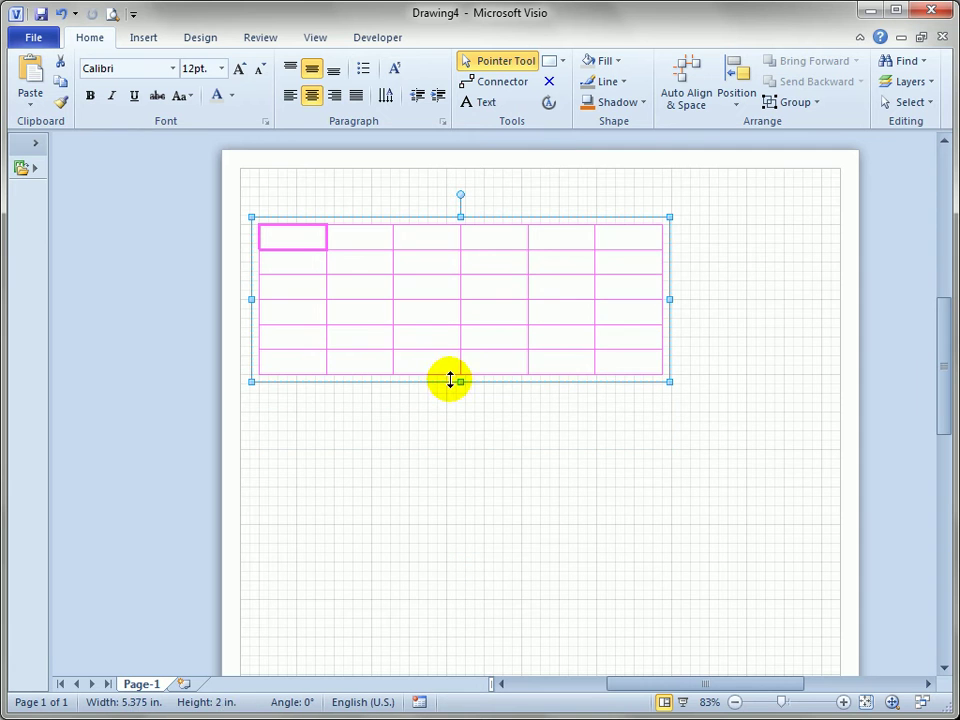
{"action": "left_click", "coordinate": [296, 231]}
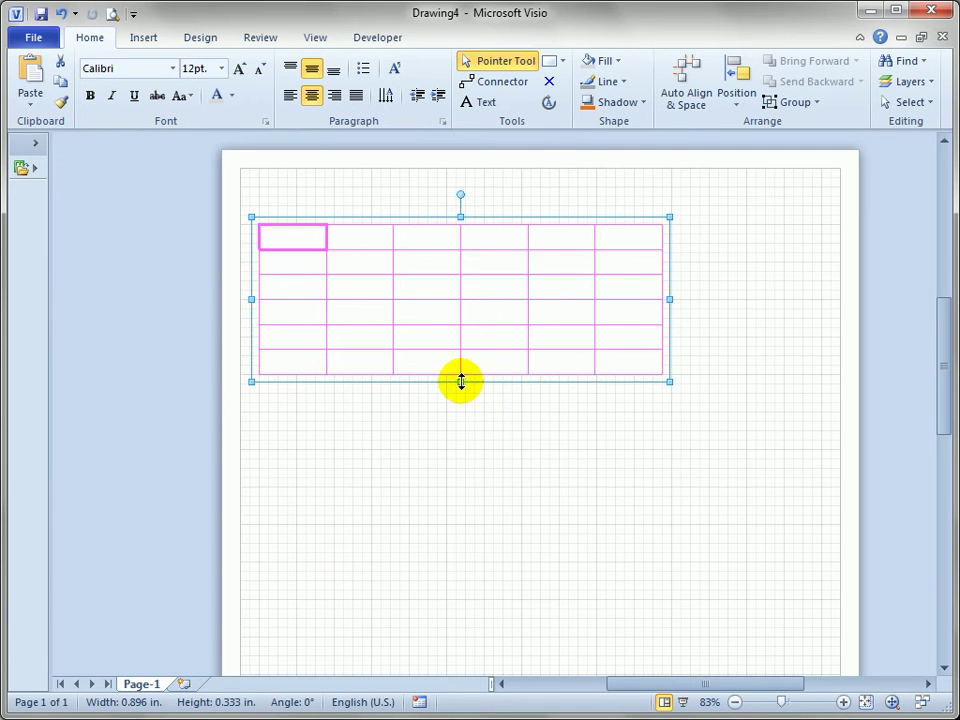
{"action": "left_click_drag", "start_coordinate": [460, 381], "coordinate": [462, 456]}
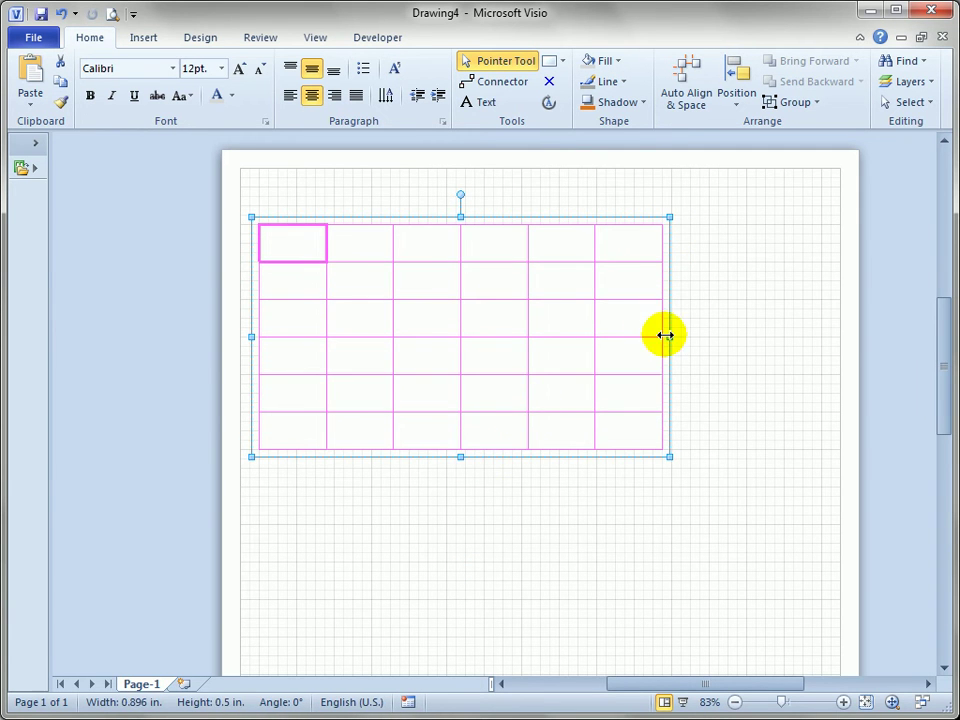
{"action": "left_click_drag", "start_coordinate": [665, 335], "coordinate": [825, 341]}
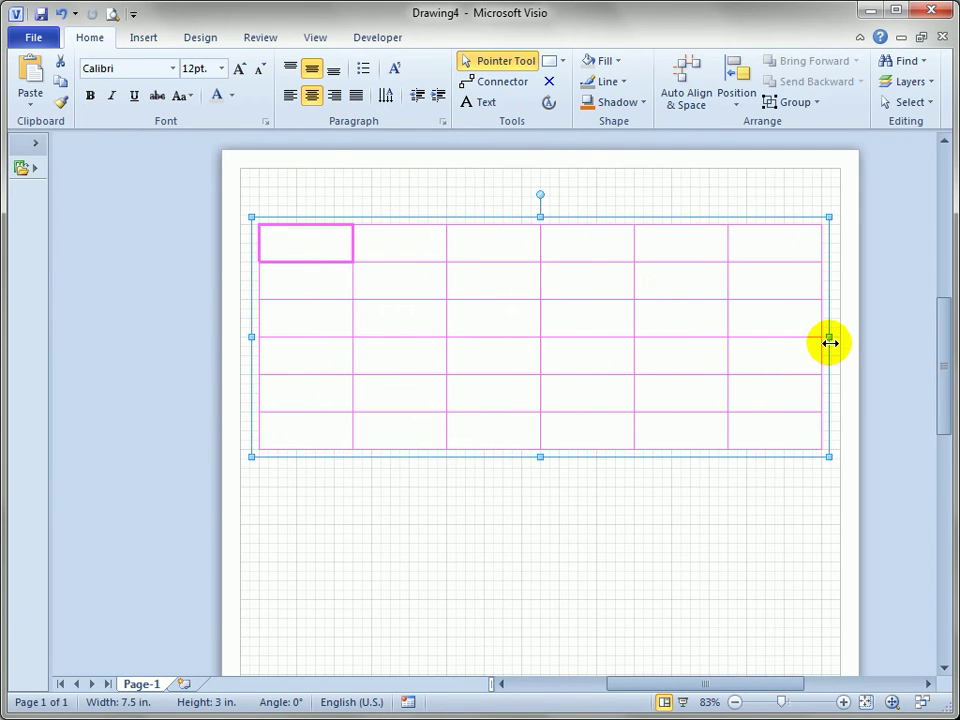
{"action": "left_click", "coordinate": [752, 505]}
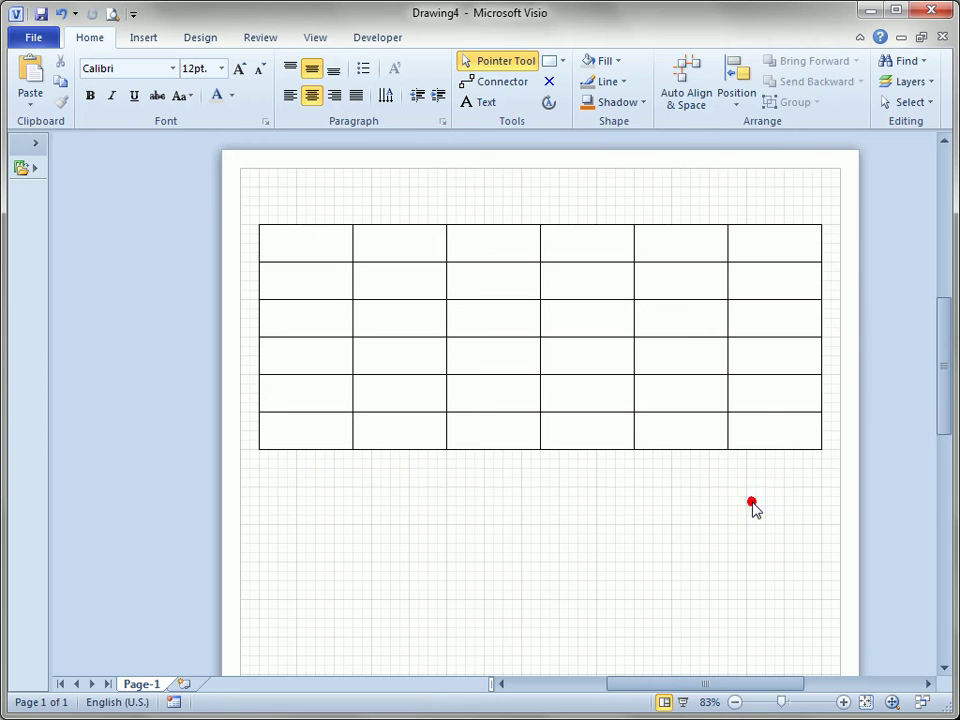
- Type 'Header' in the second top-row cell and select the remaining top-row cells
{"action": "left_click", "coordinate": [304, 243]}
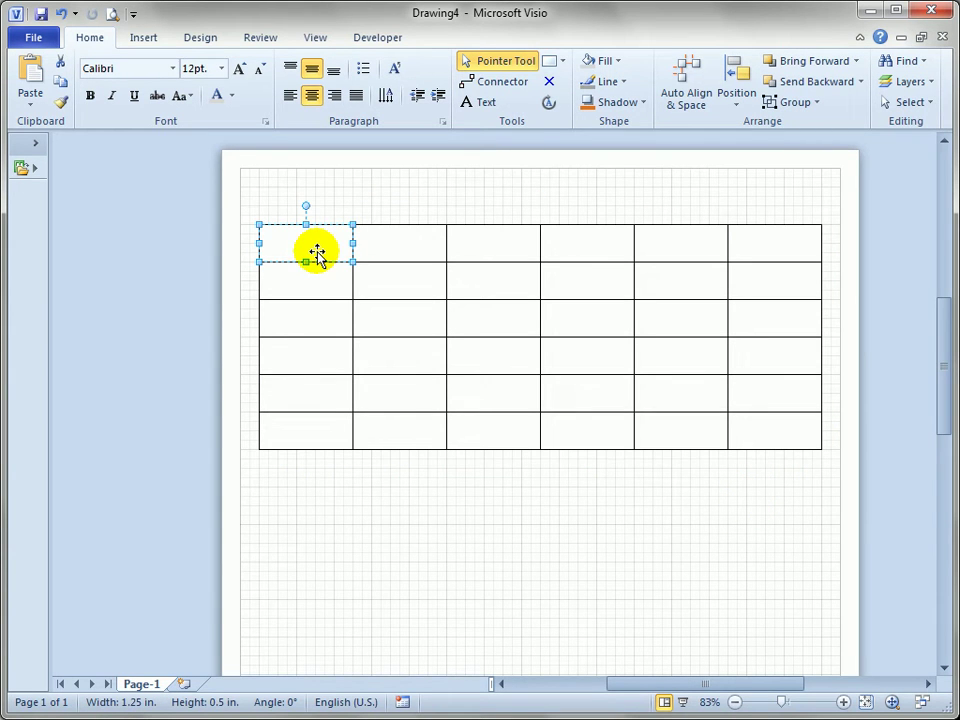
{"action": "left_click", "coordinate": [364, 249]}
{"action": "type", "text": "Header"}
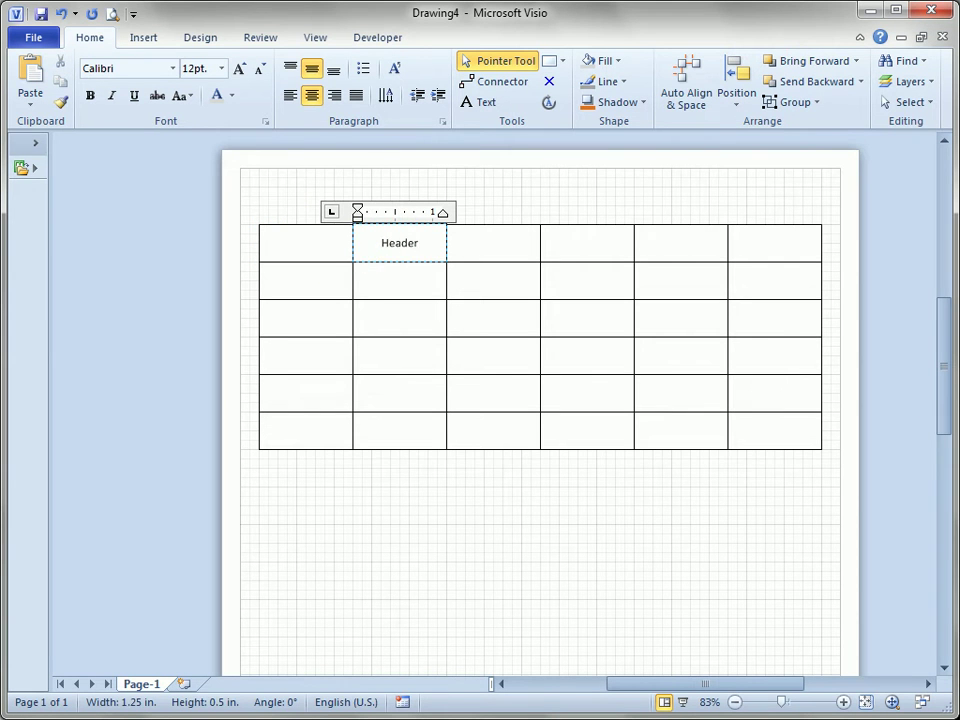
{"action": "left_click", "coordinate": [375, 171]}
{"action": "left_click_drag", "start_coordinate": [415, 192], "coordinate": [857, 276]}
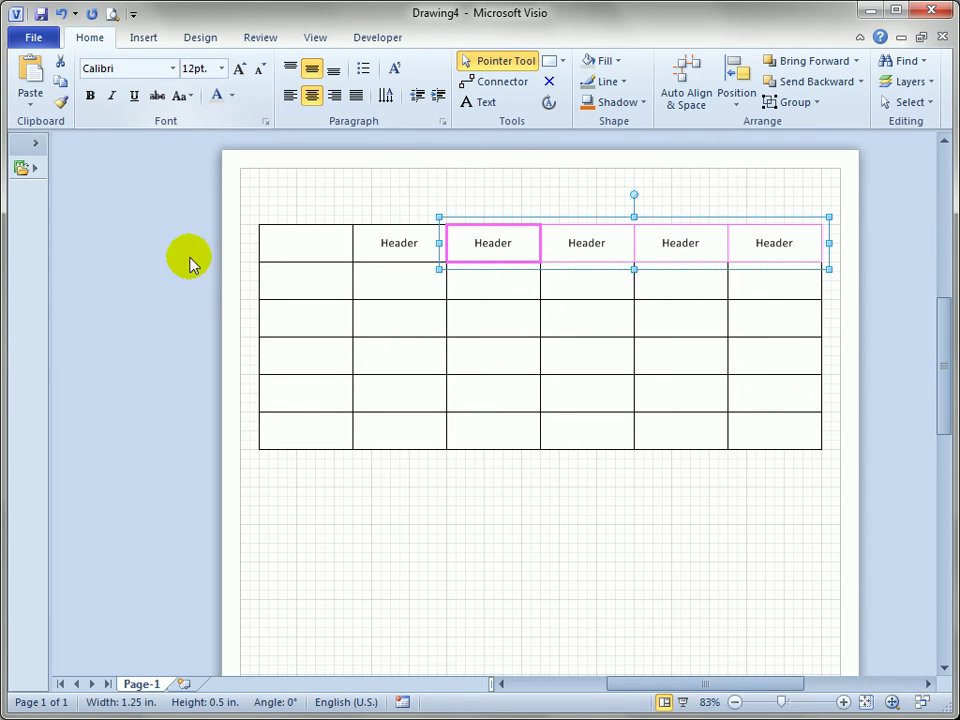
- Label the first-column cell in row two 'Header' and paste it into the lower first-column cells
{"action": "left_click", "coordinate": [322, 290]}
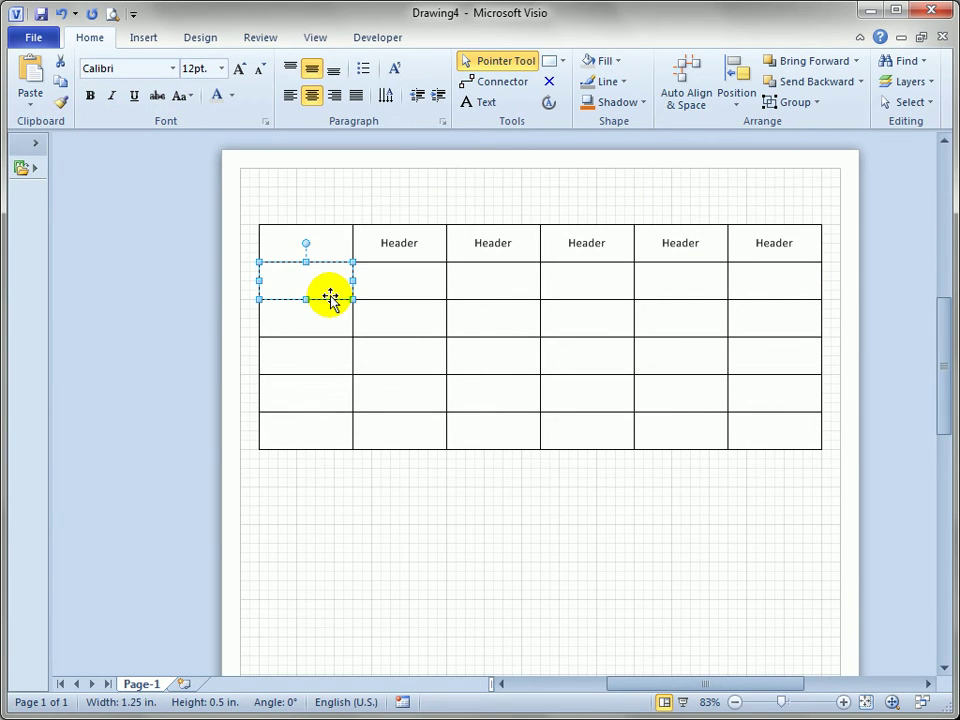
{"action": "type", "text": "He"}
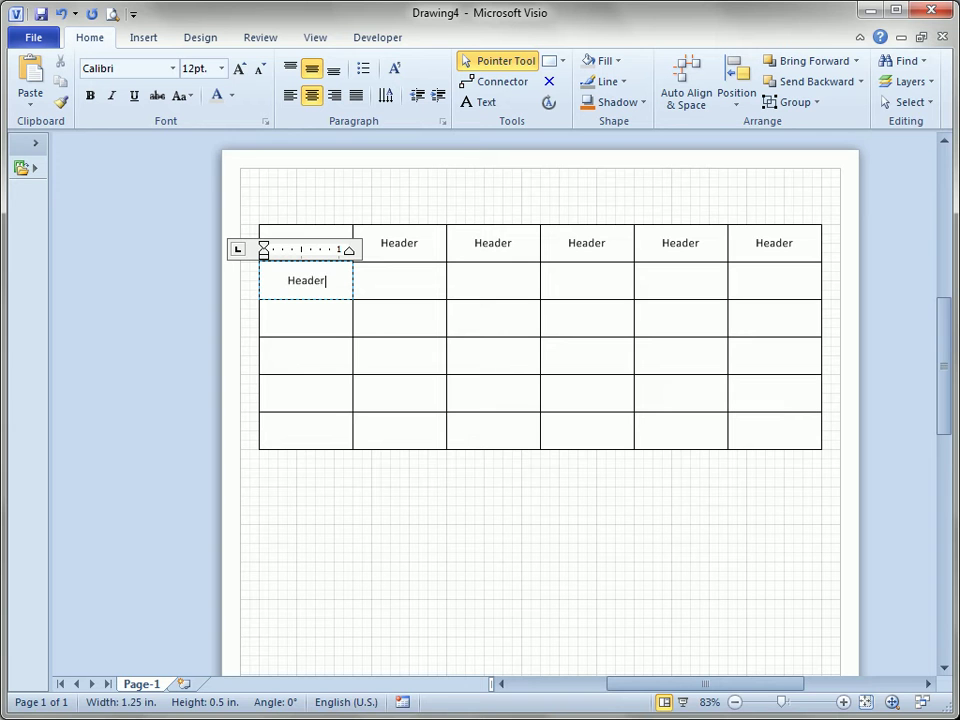
{"action": "type", "text": "ader"}
{"action": "left_click", "coordinate": [236, 289]}
{"action": "left_click_drag", "start_coordinate": [244, 248], "coordinate": [362, 508]}
{"action": "type", "text": "Header"}
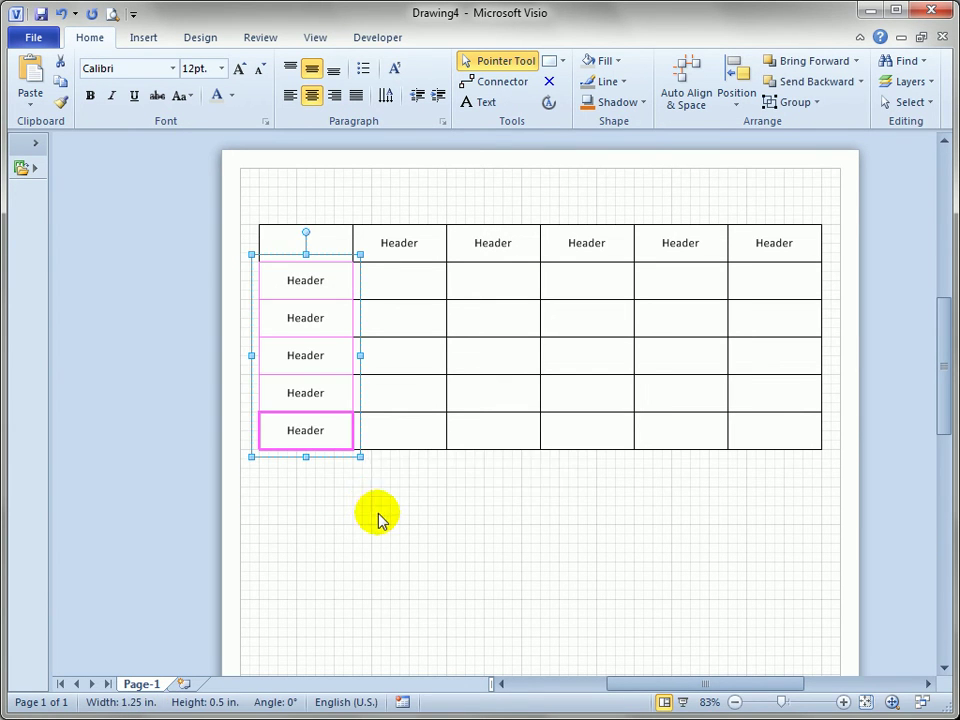
{"action": "left_click", "coordinate": [433, 511]}
- Select the header row and first column together and drag them down the page
{"action": "left_click_drag", "start_coordinate": [238, 197], "coordinate": [837, 270]}
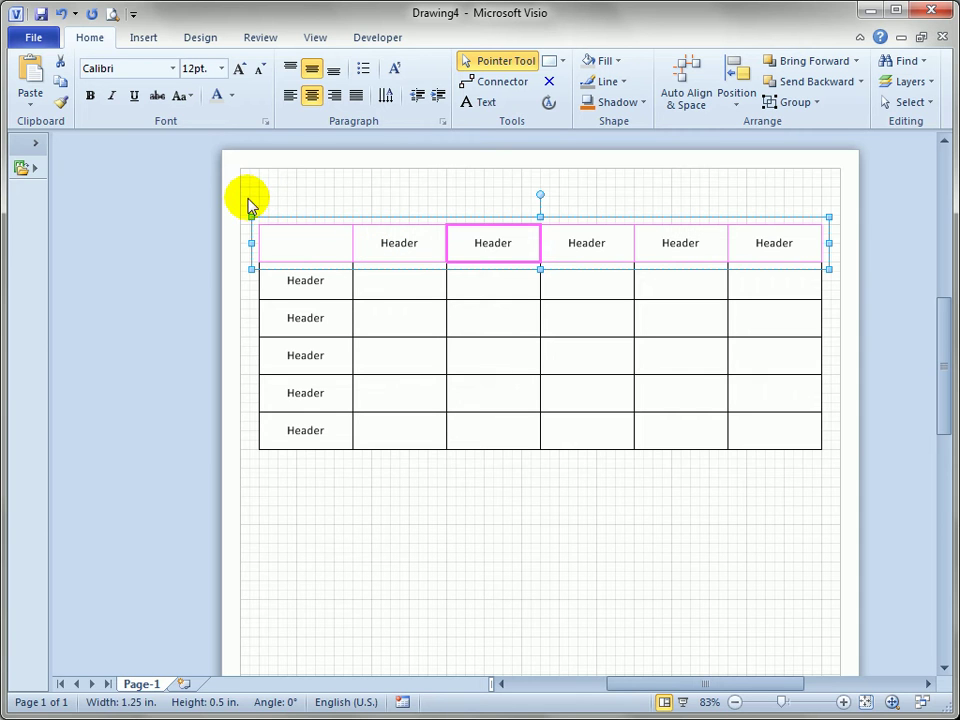
{"action": "left_click_drag", "start_coordinate": [248, 201], "coordinate": [362, 490]}
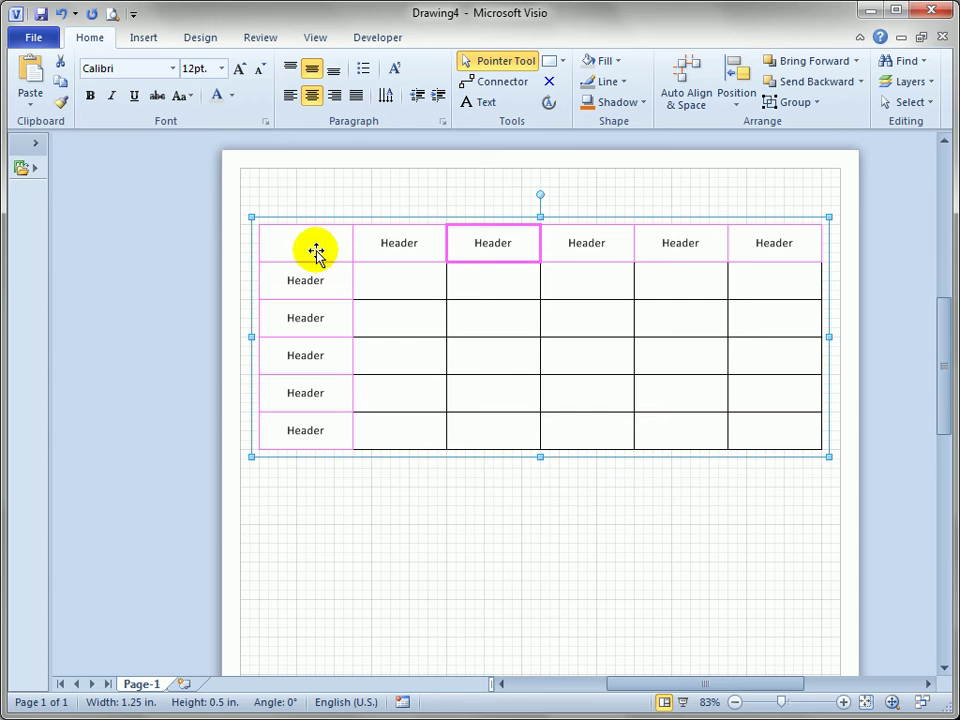
{"action": "left_click_drag", "start_coordinate": [313, 243], "coordinate": [310, 505]}
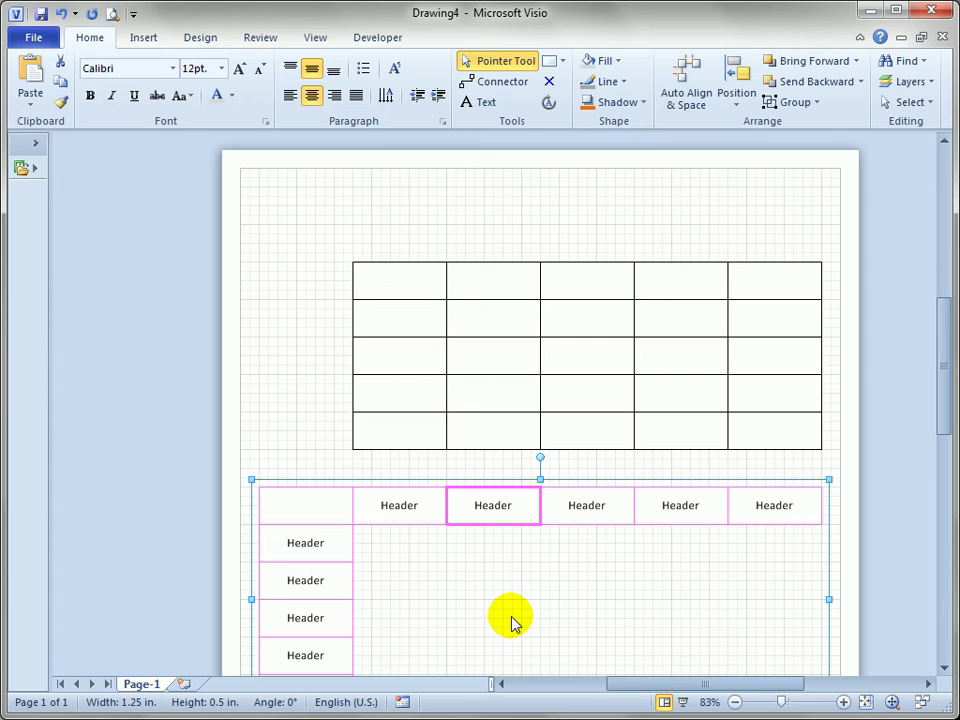
- Undo the table move and fill the header row and column with White, Darker 50%
{"action": "left_click", "coordinate": [62, 15]}
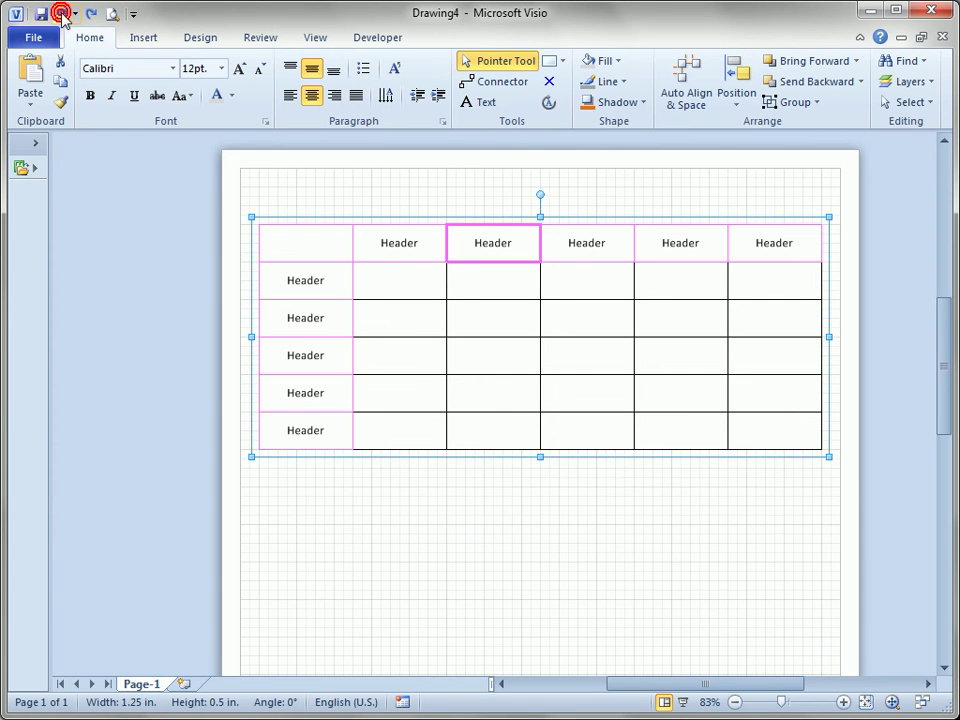
{"action": "left_click", "coordinate": [618, 61]}
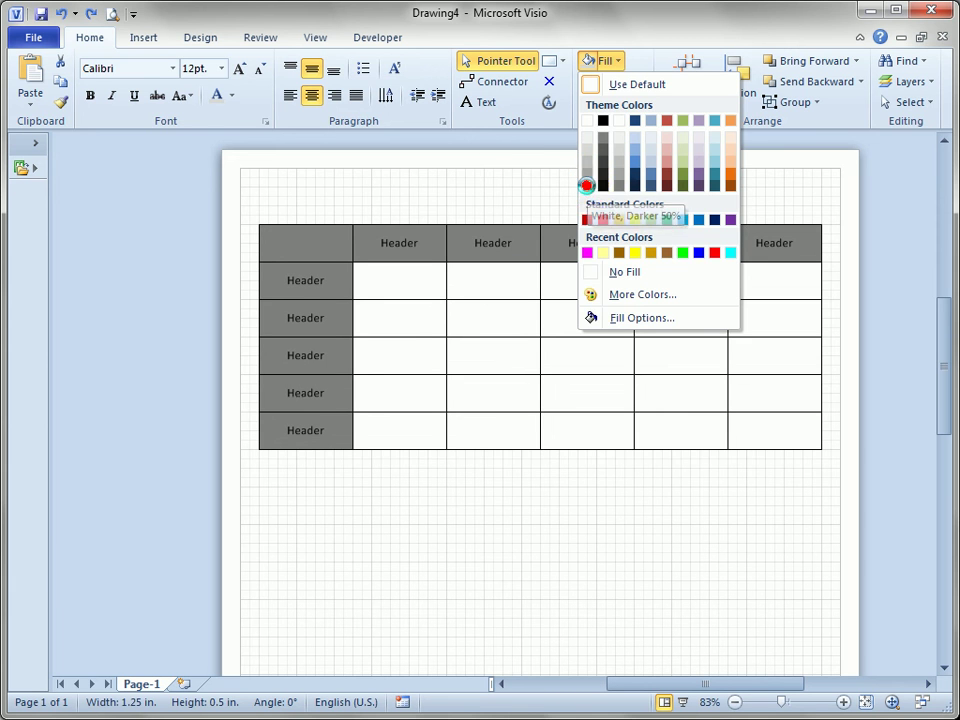
{"action": "left_click", "coordinate": [588, 186]}
- Make the header cells' text white and bold
{"action": "left_click", "coordinate": [232, 99]}
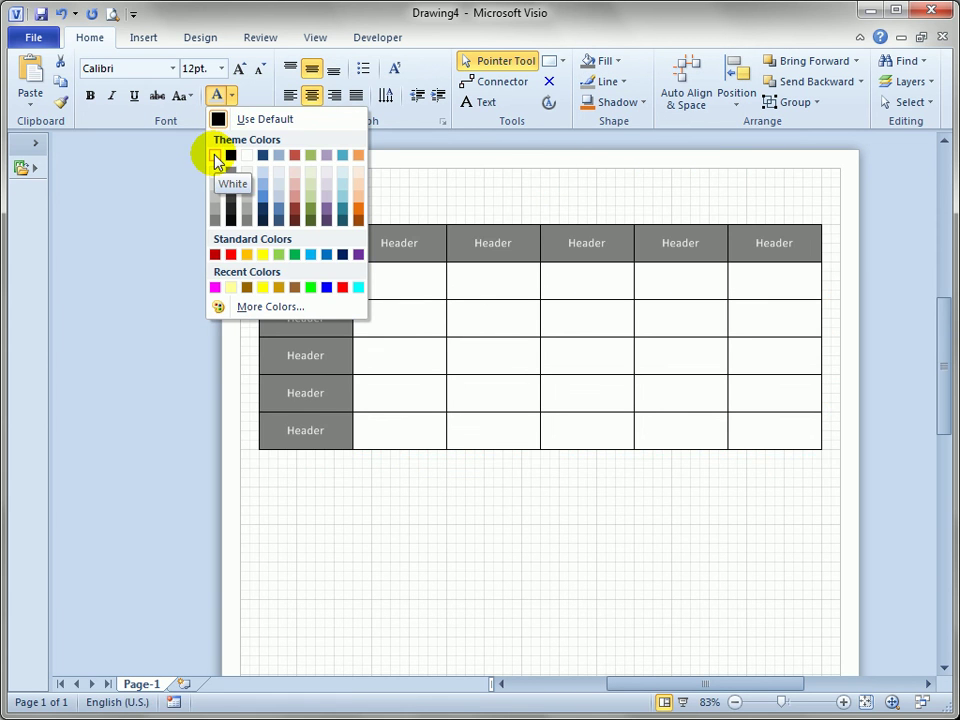
{"action": "left_click", "coordinate": [215, 157]}
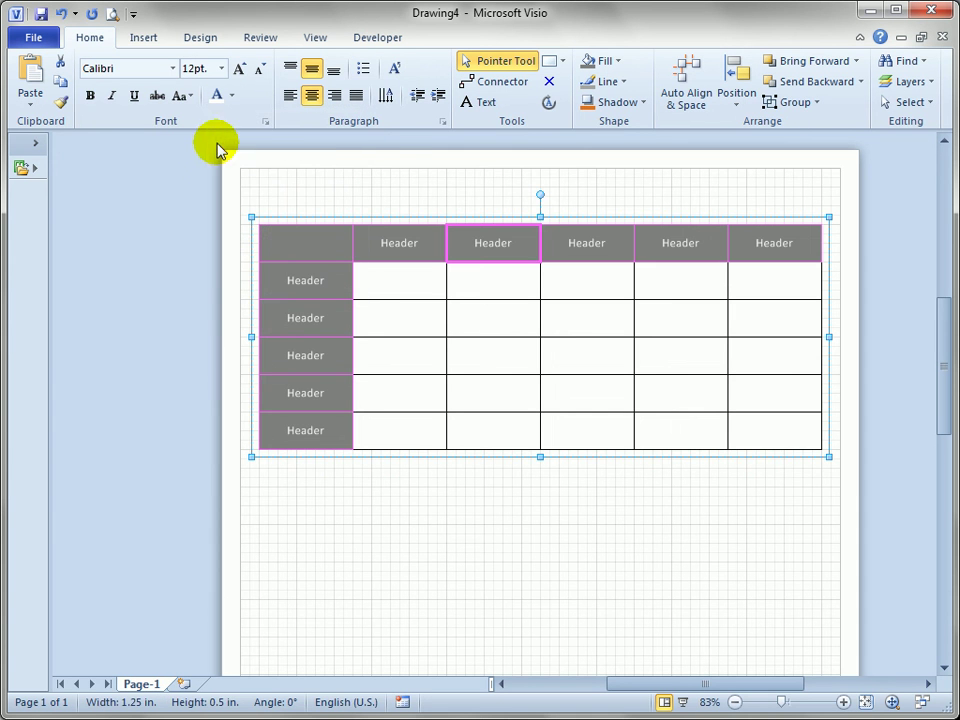
{"action": "left_click", "coordinate": [92, 97]}
- Enter 'Todo' into the first body cell of the table
{"action": "left_click", "coordinate": [551, 553]}
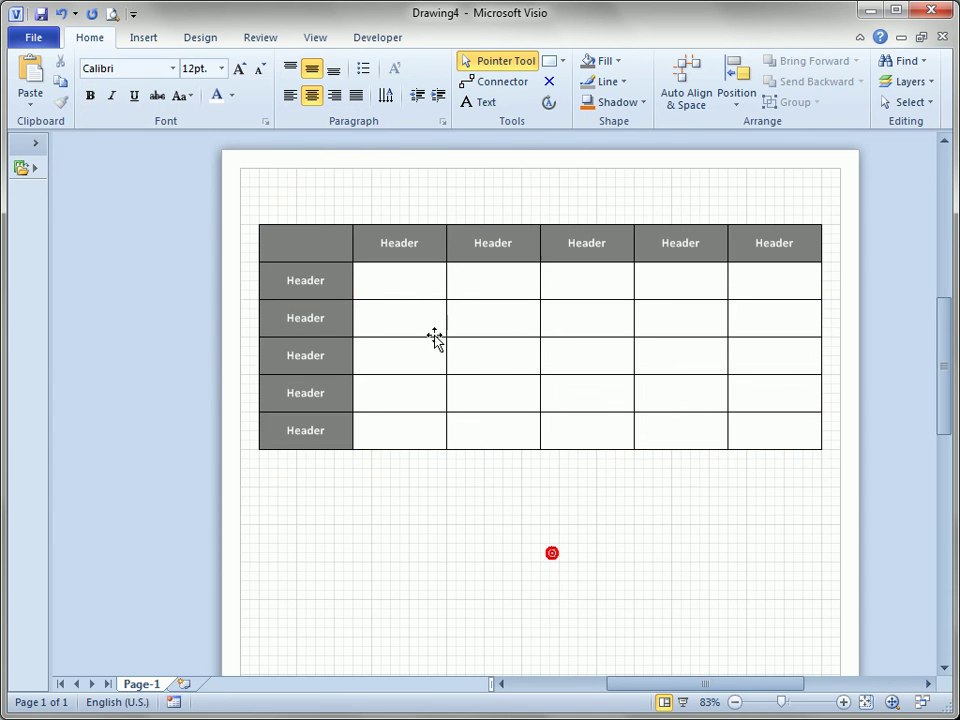
{"action": "left_click", "coordinate": [406, 286]}
{"action": "type", "text": "To"}
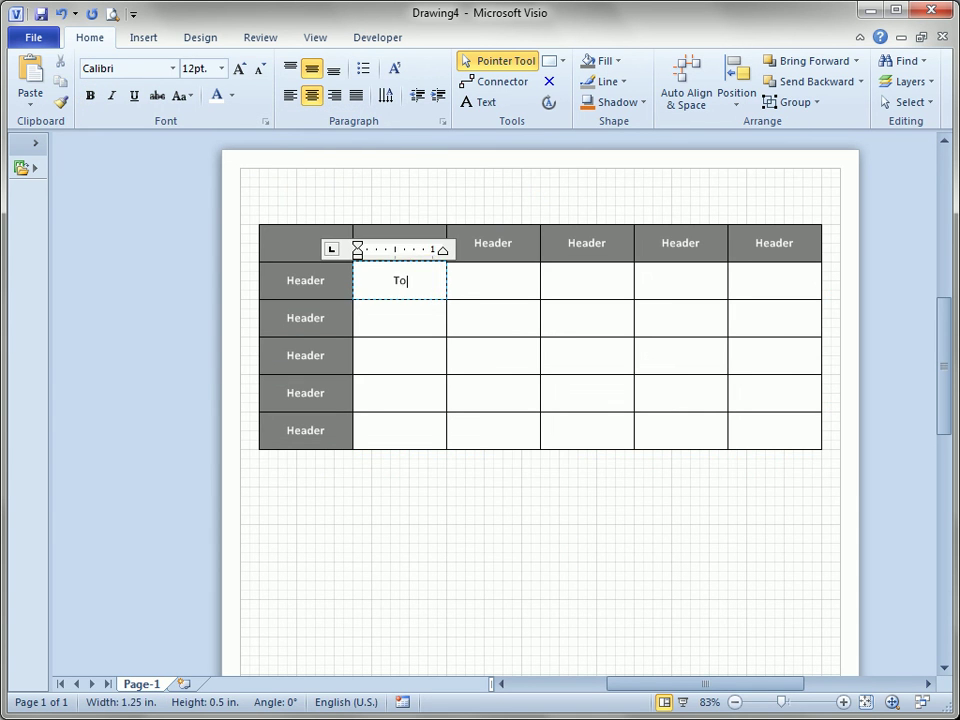
{"action": "type", "text": "do"}
{"action": "left_click", "coordinate": [684, 454]}
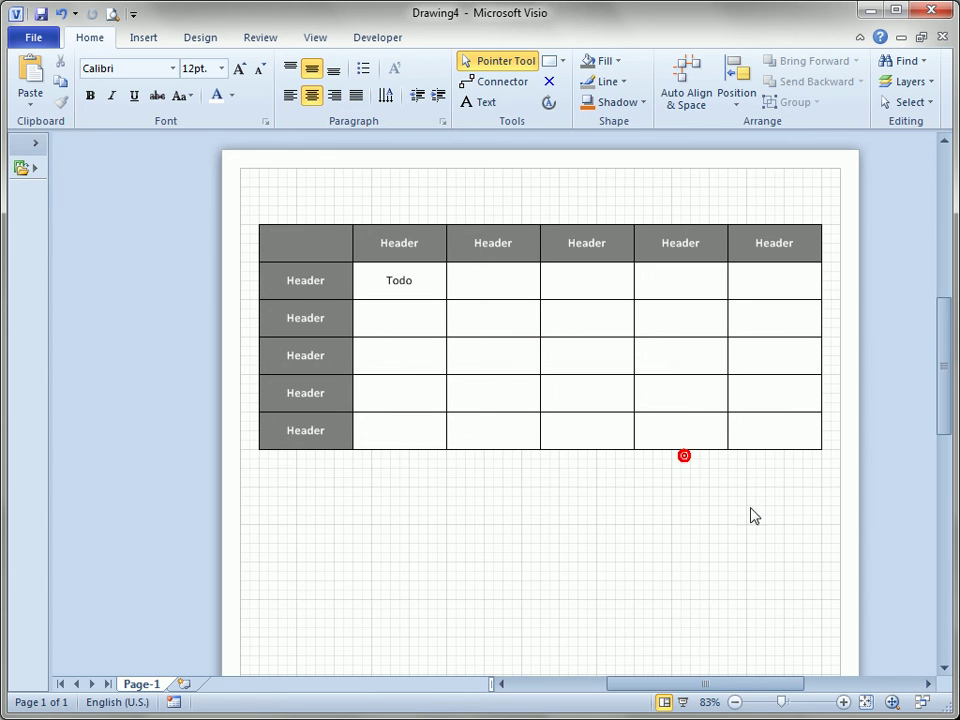
- Fill all the remaining body cells with 'Todo' in one go
{"action": "left_click_drag", "start_coordinate": [852, 511], "coordinate": [336, 262]}
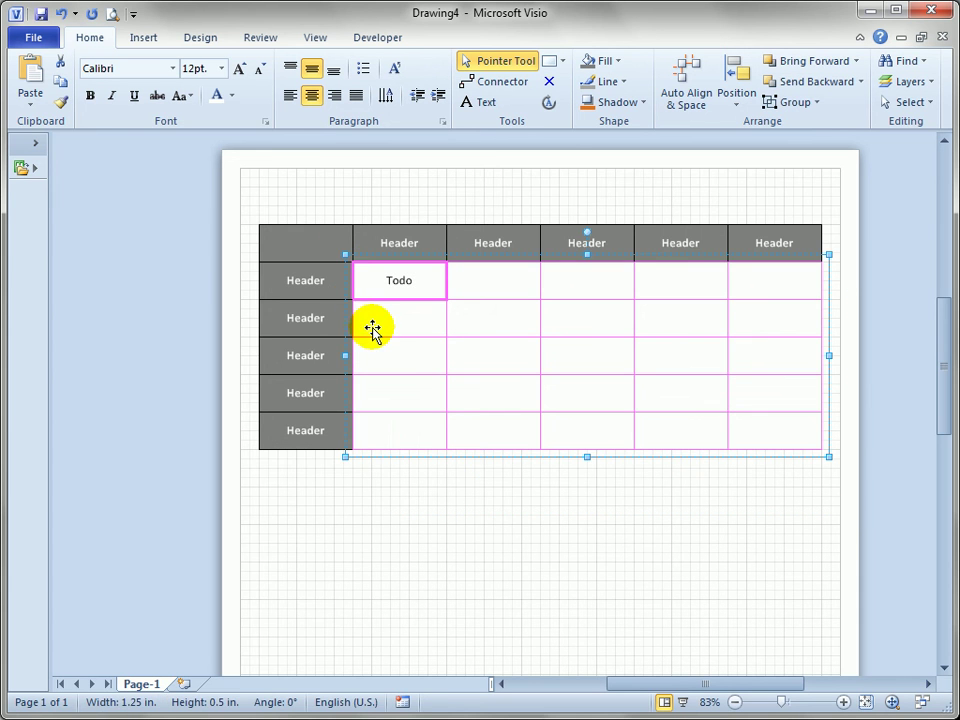
{"action": "type", "text": "Todo"}
{"action": "left_click", "coordinate": [506, 533]}
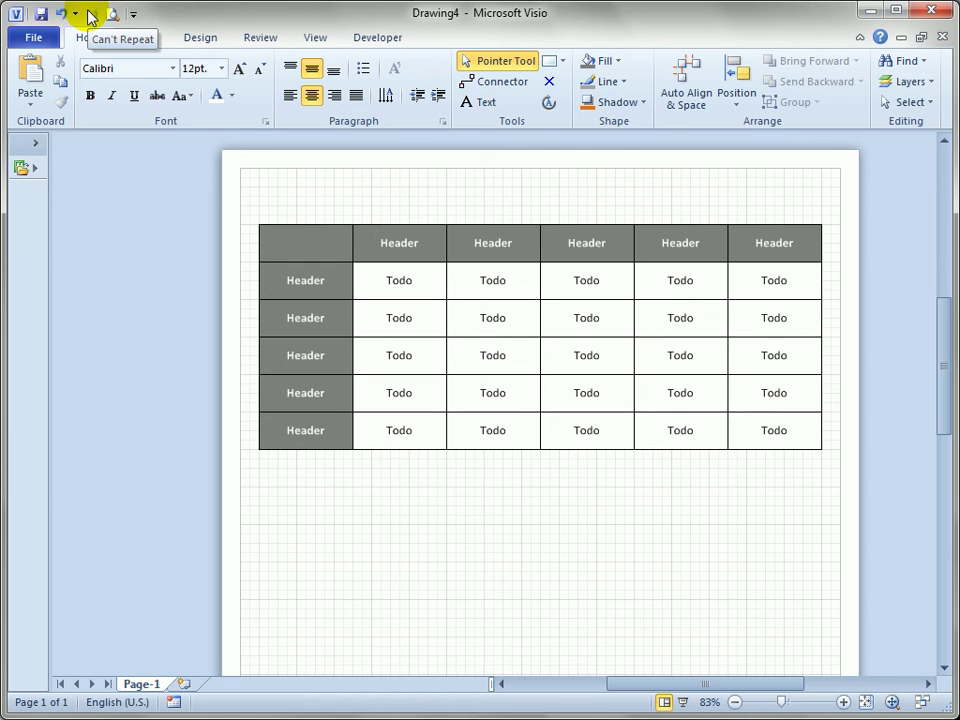
{"action": "left_click", "coordinate": [264, 185]}
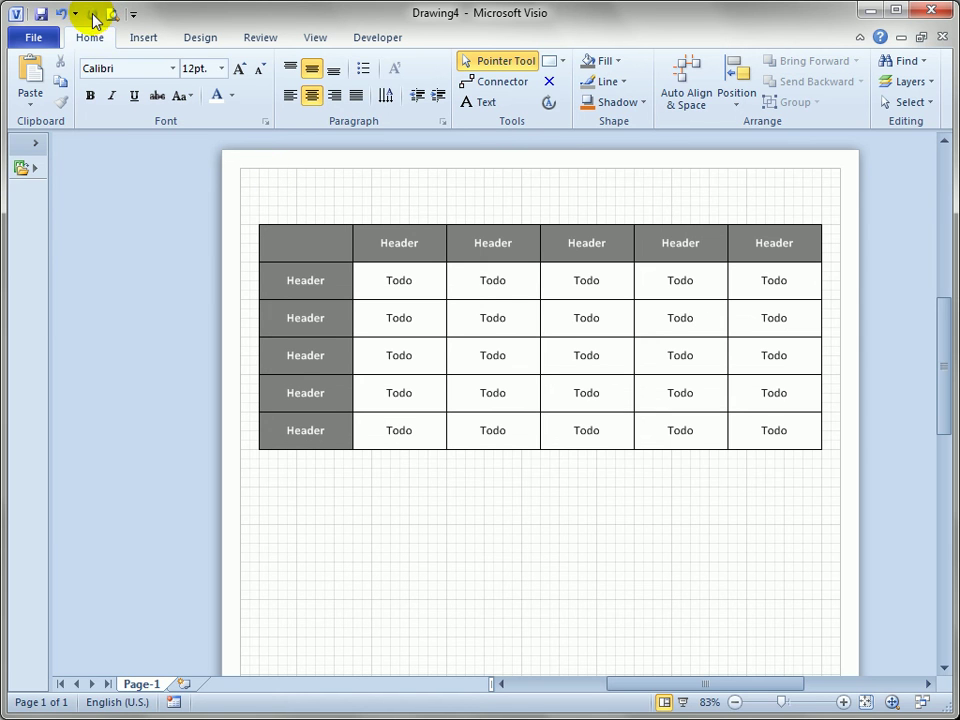